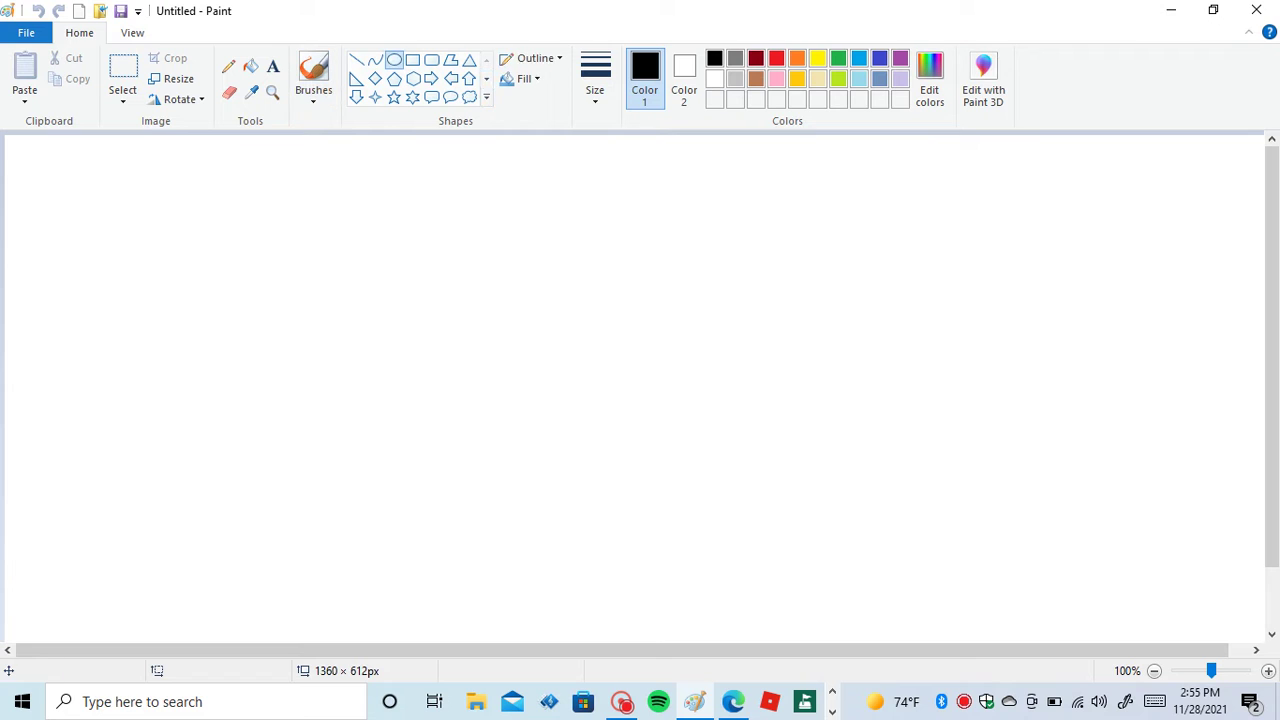
- Draw a black circle about 261 × 273 px near the middle of the canvas as Kirby's body
drag(394, 239, 638, 493)
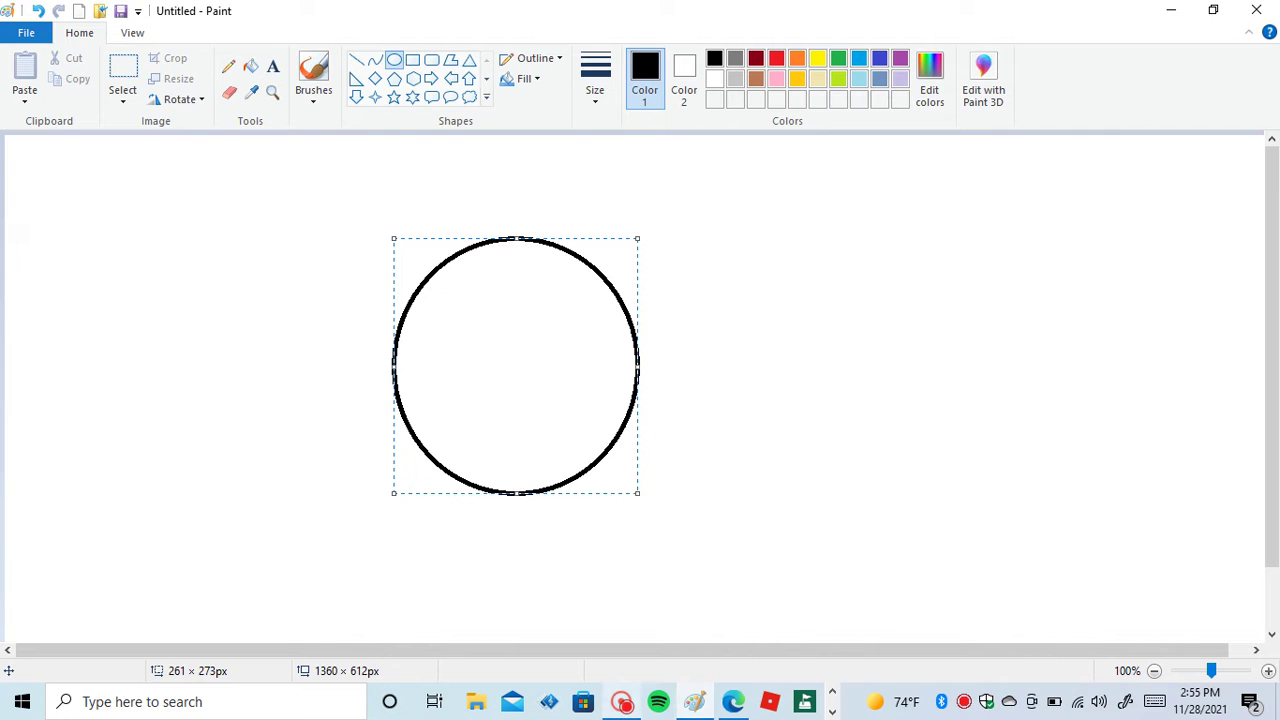
click(621, 701)
click(621, 701)
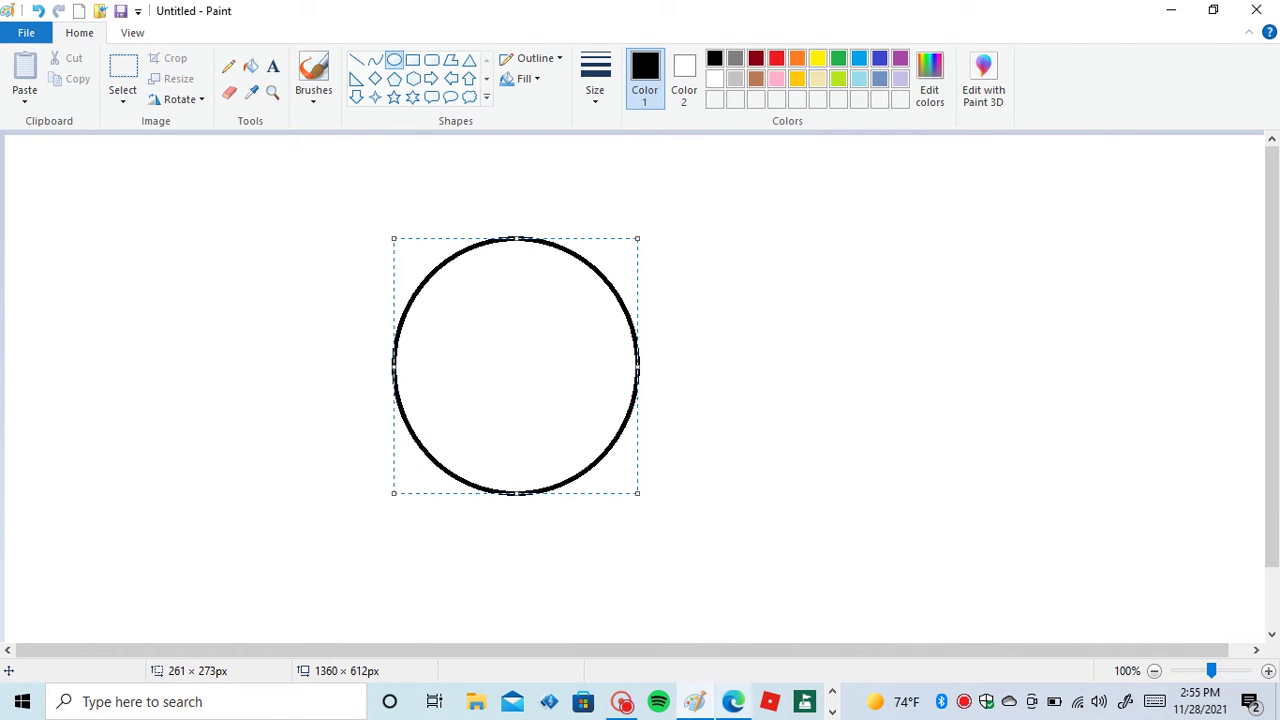
- Switch to the browser, play the Kirby's Adventure video up to the eye-drawing stage and pause it, and return to Paint
click(733, 701)
key(space)
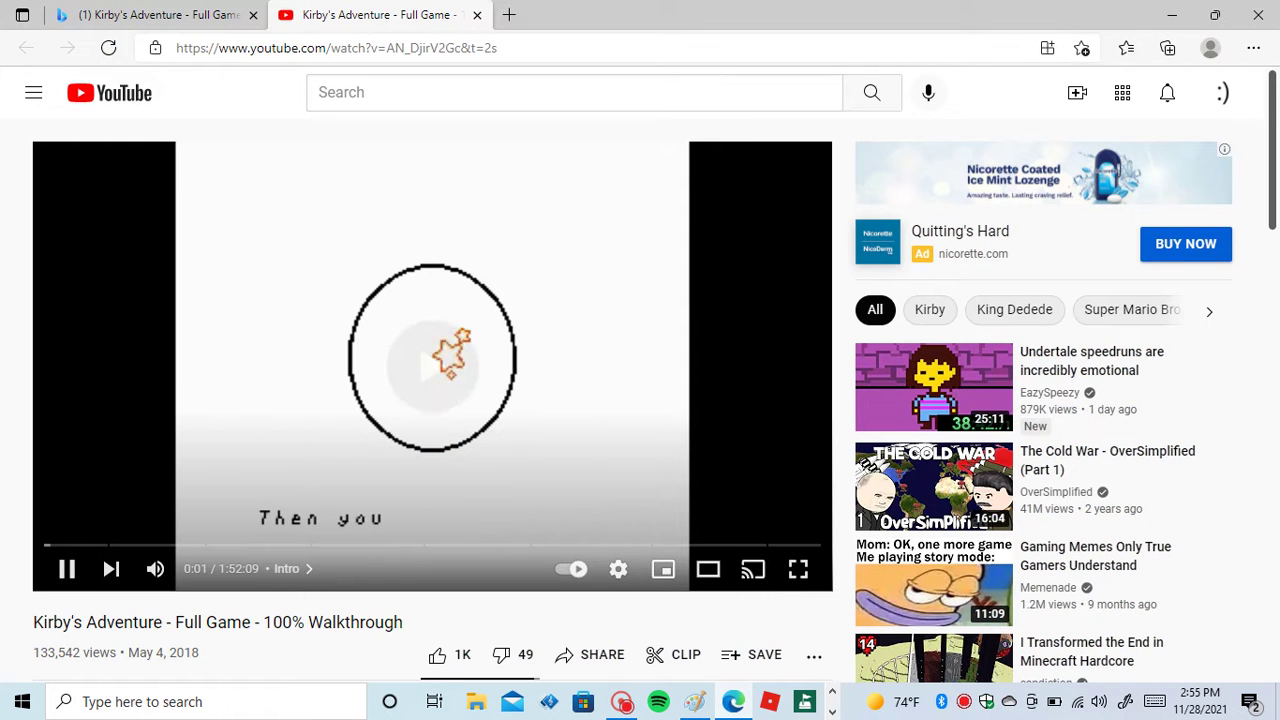
key(space)
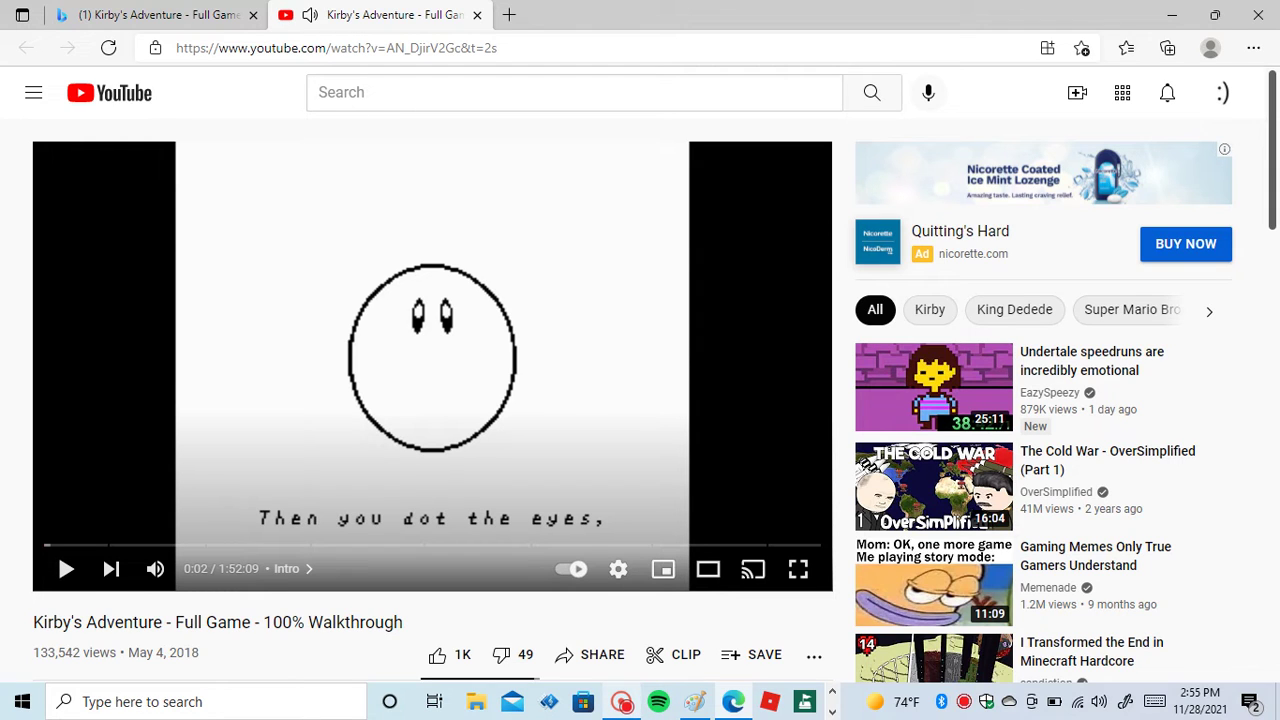
click(694, 701)
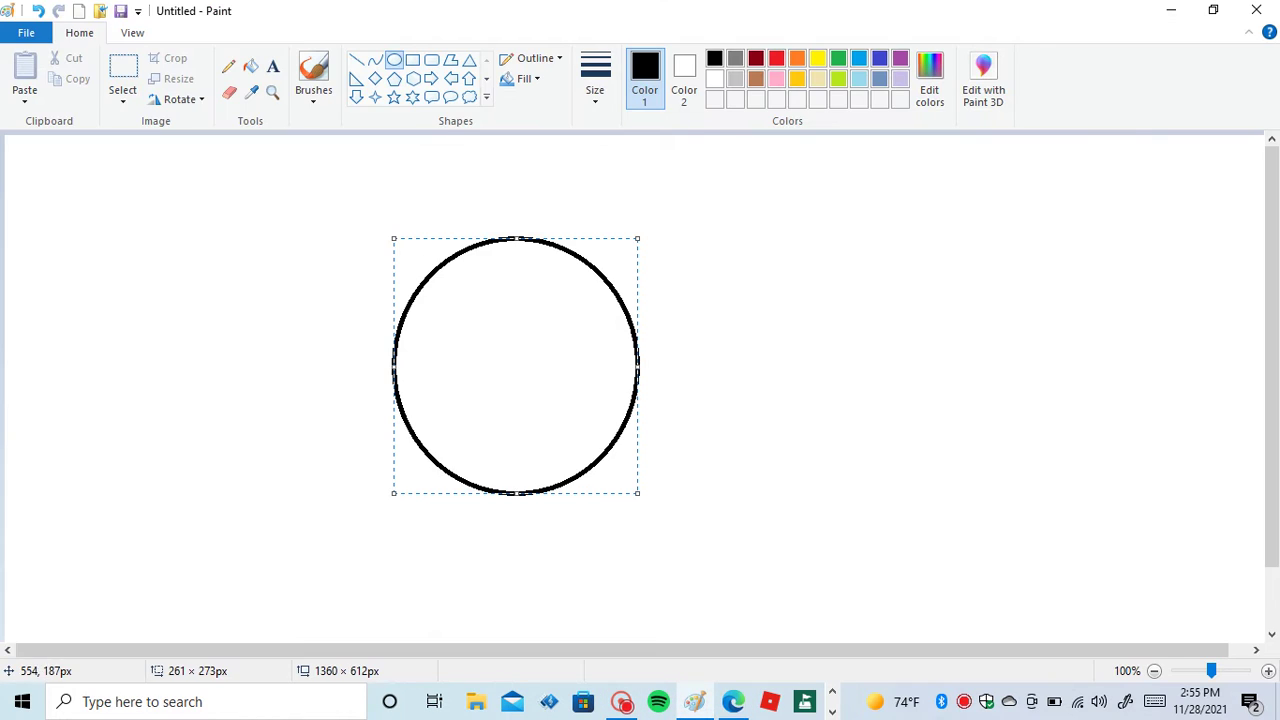
- Draw two upright ovals about 39 × 75 px and 38 × 73 px side by side in the upper half of the circle as eyes
click(343, 329)
drag(450, 296, 489, 370)
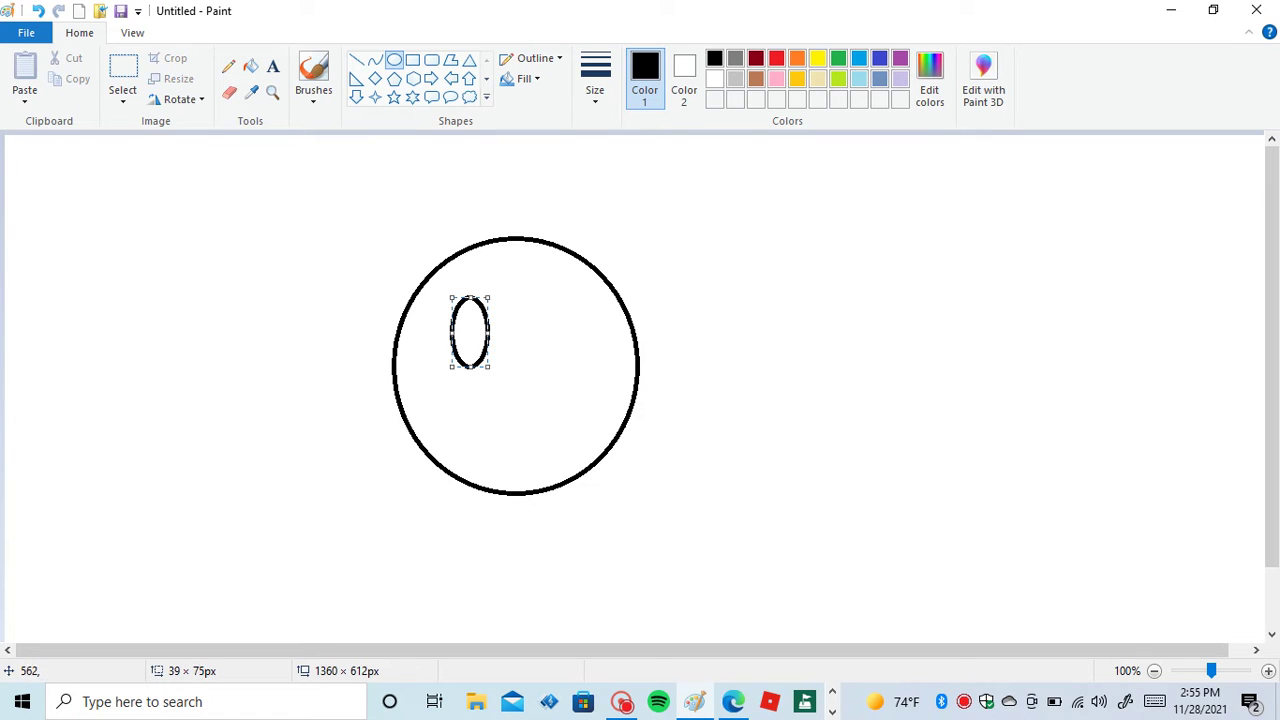
drag(532, 300, 570, 373)
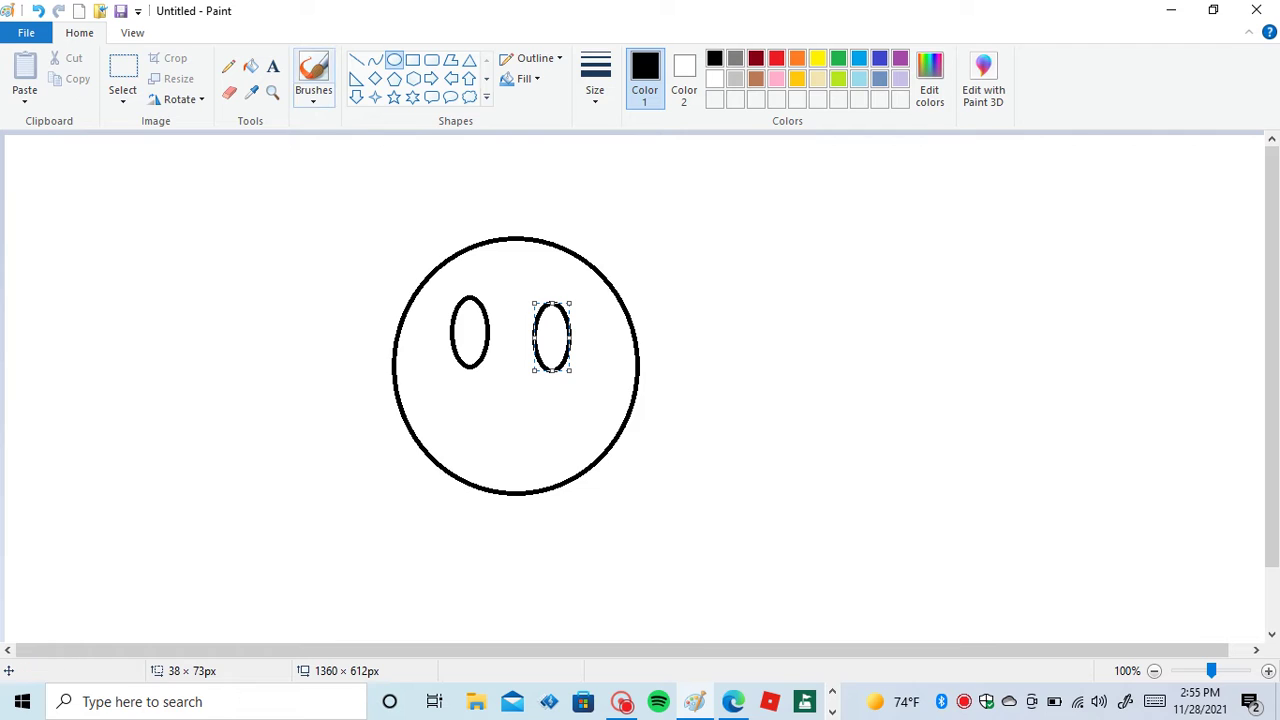
- Brush a dividing line across the upper part of each eye and fill the areas below the lines with black
click(313, 75)
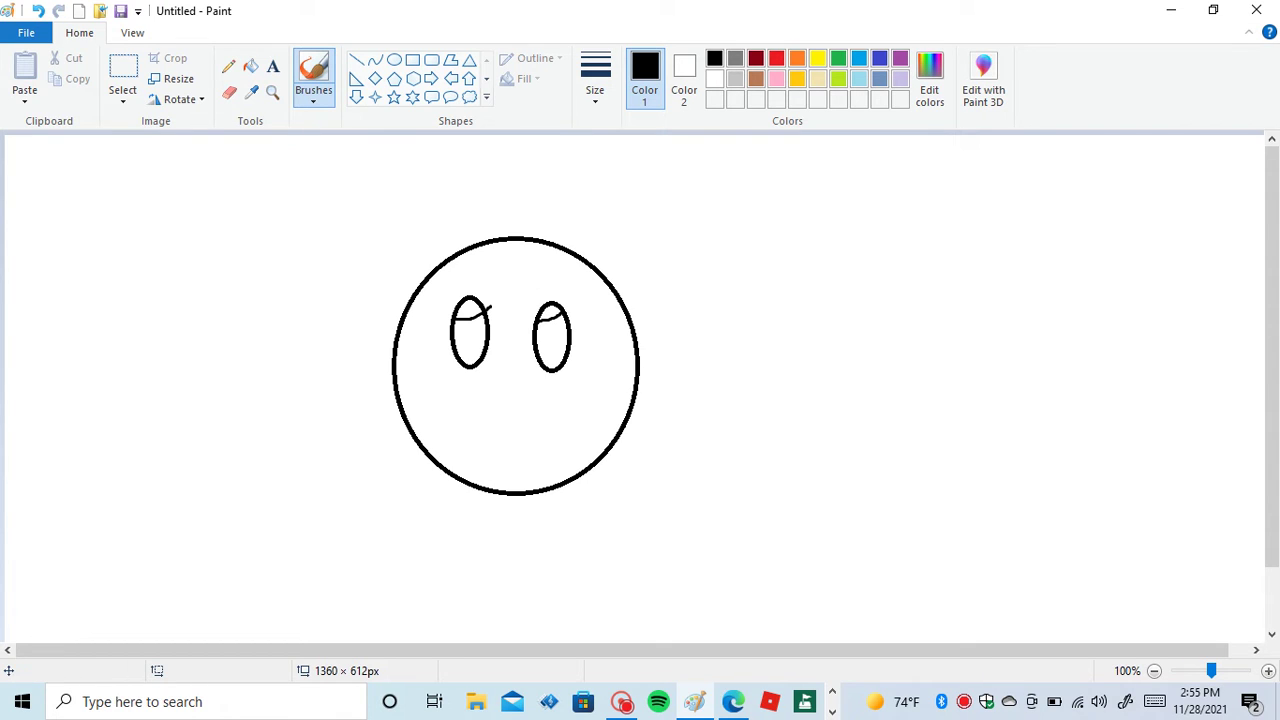
click(37, 11)
click(250, 66)
click(470, 345)
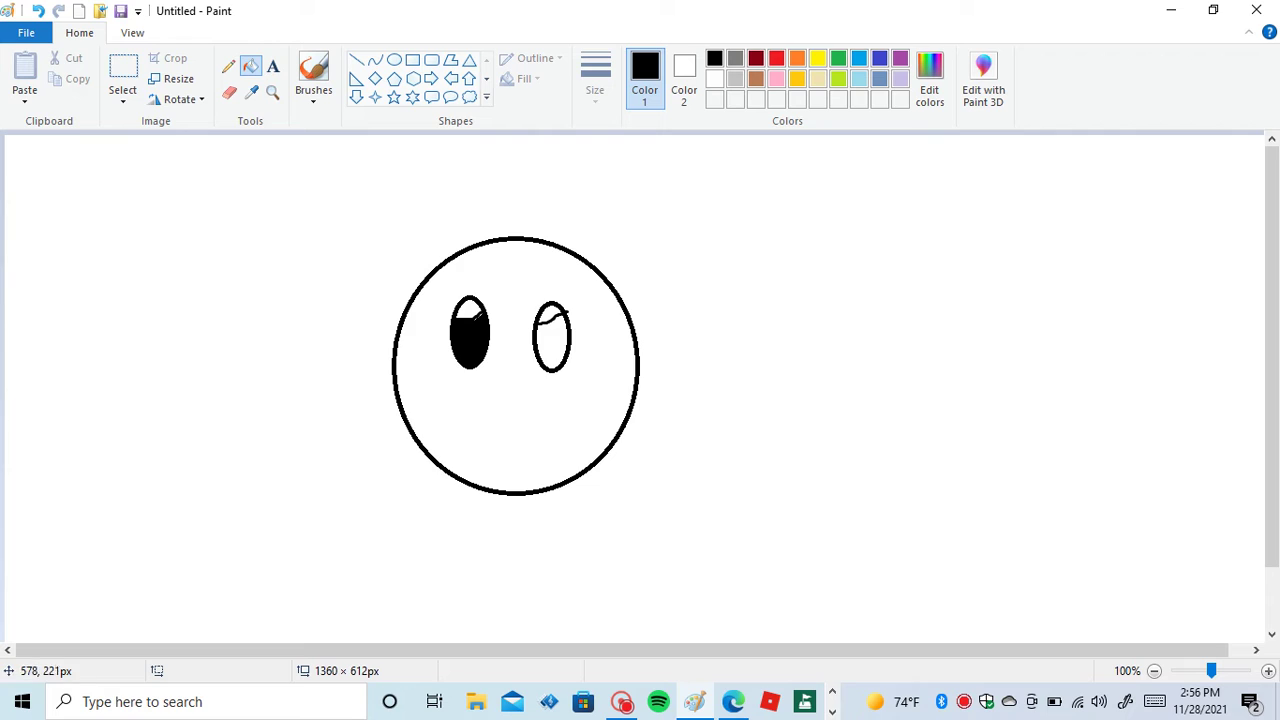
click(552, 348)
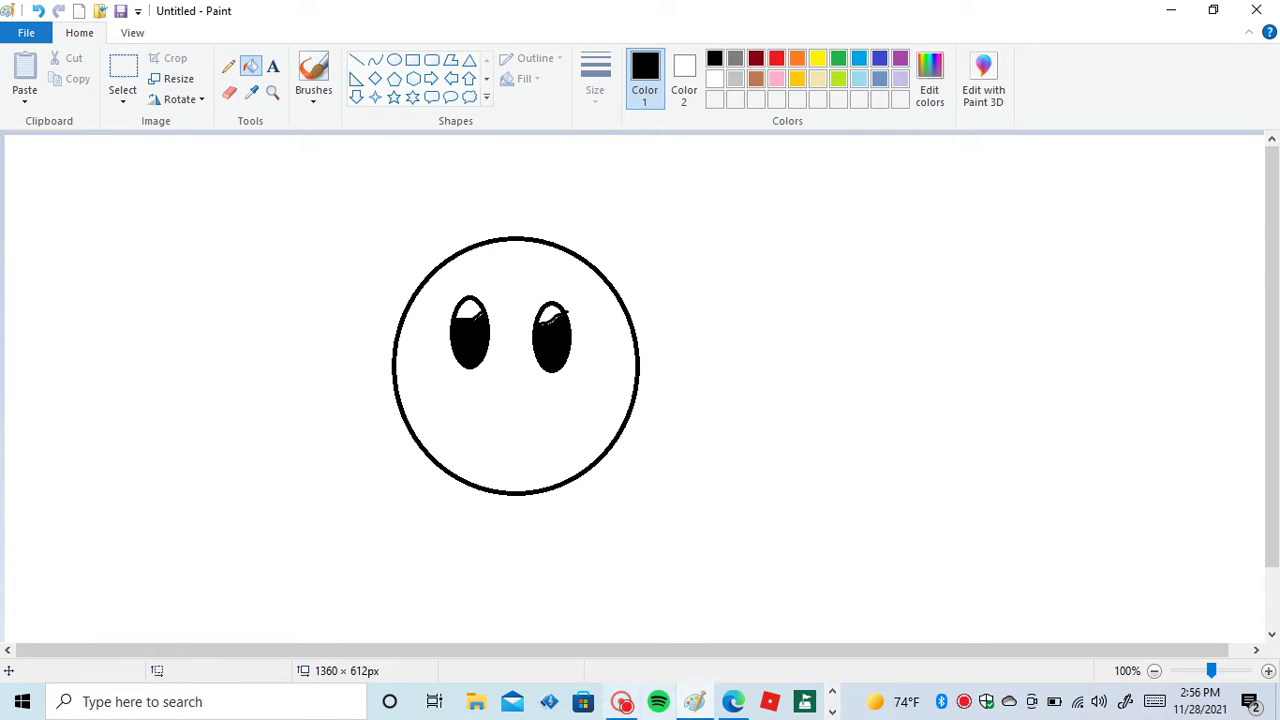
- Switch to the browser, play the reference video up to the smile-drawing stage and pause it, and return to Paint
click(733, 701)
key(space)
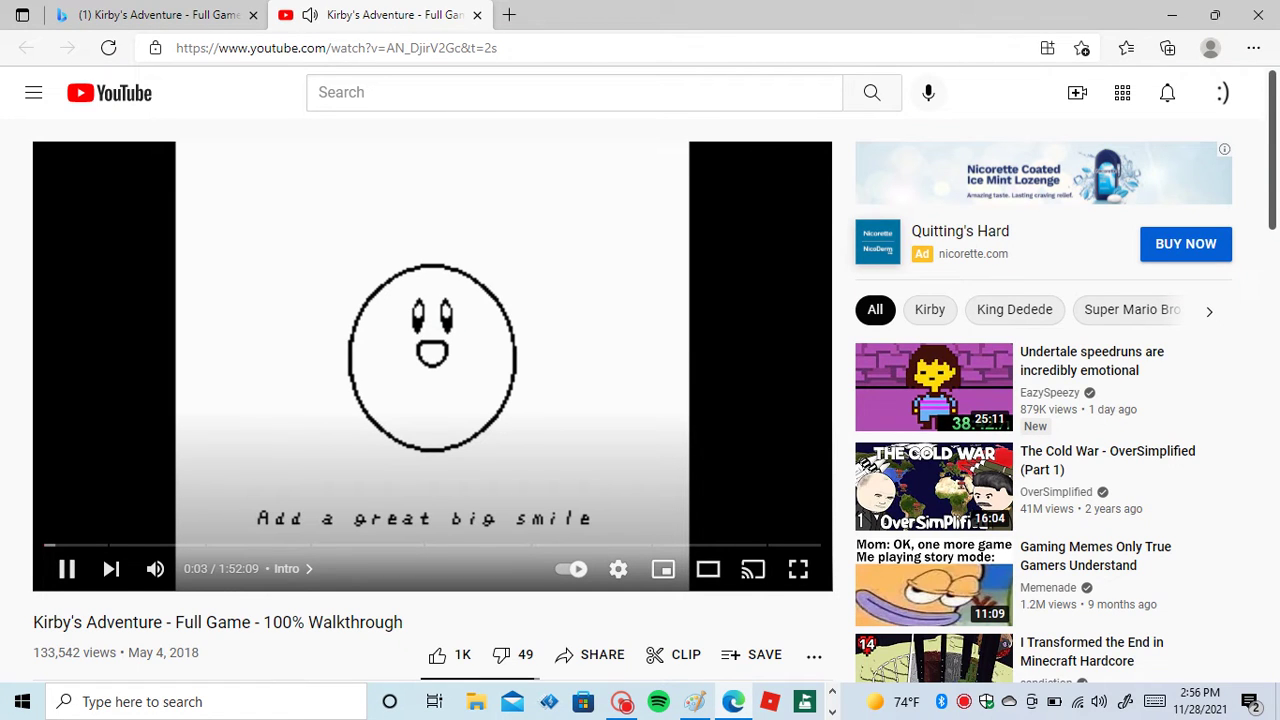
key(space)
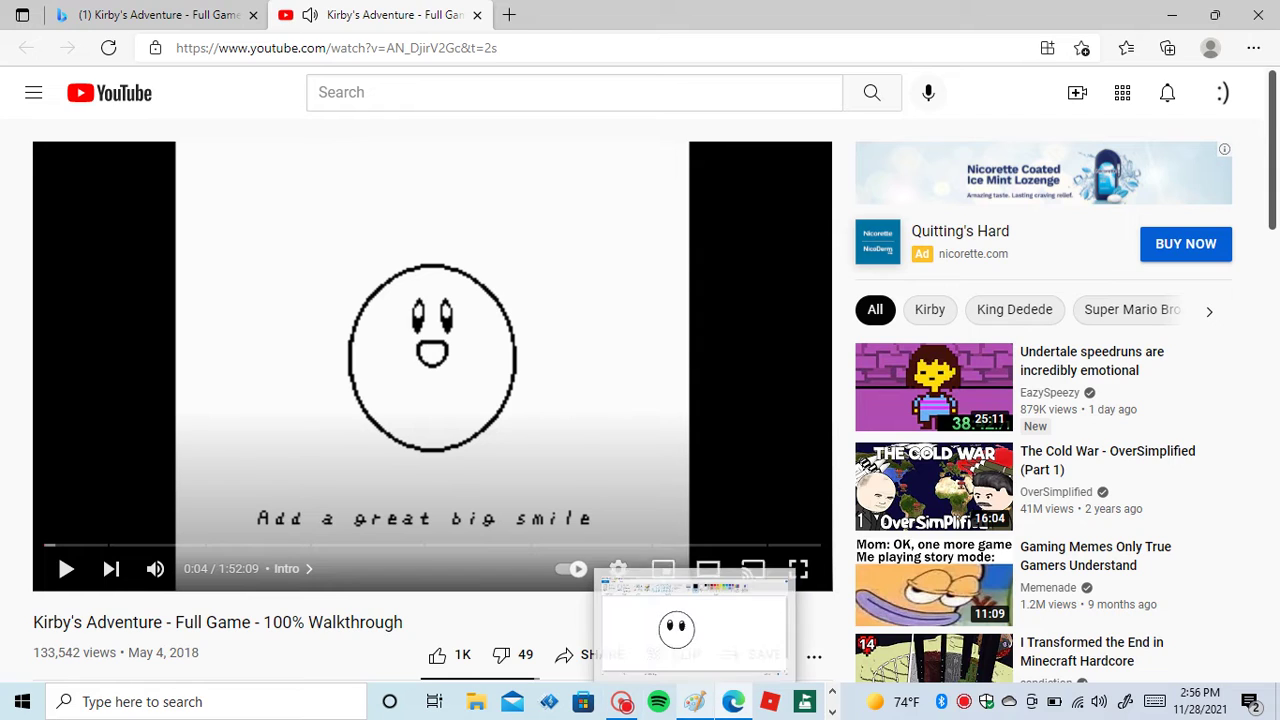
click(695, 701)
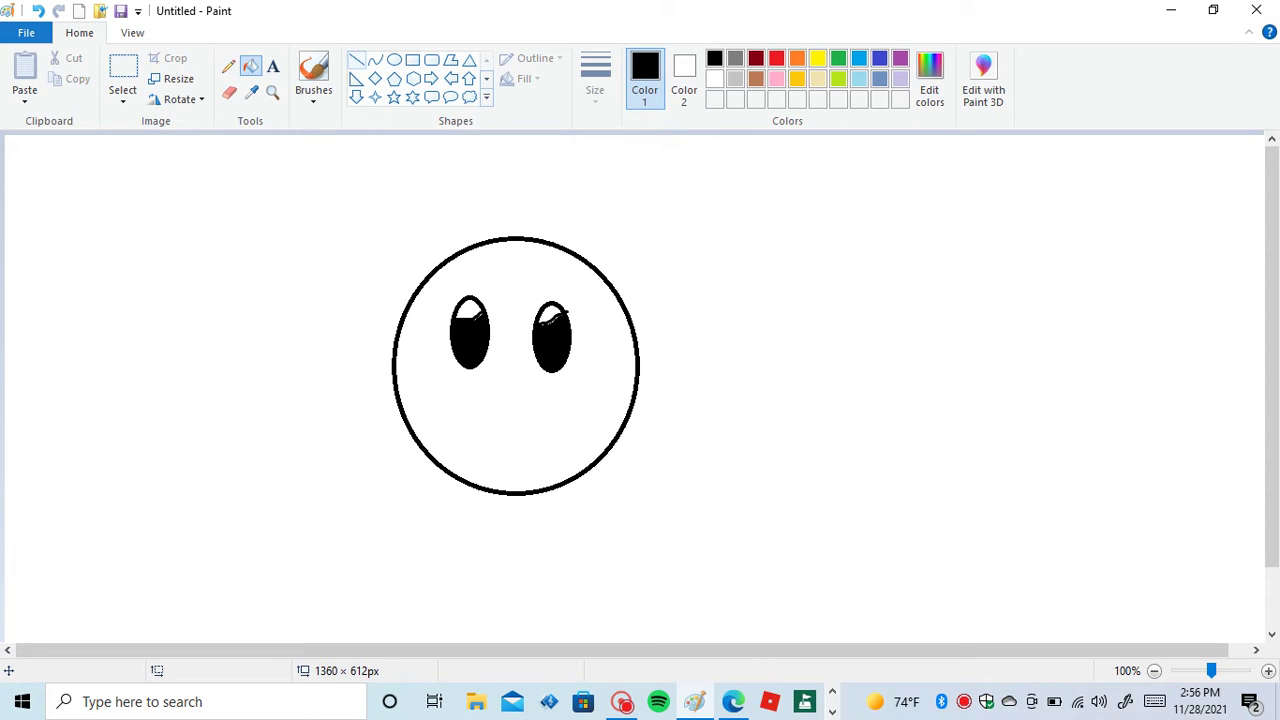
- Draw an open smiling mouth below the eyes with a straight horizontal line and a brushed curve beneath it
click(357, 60)
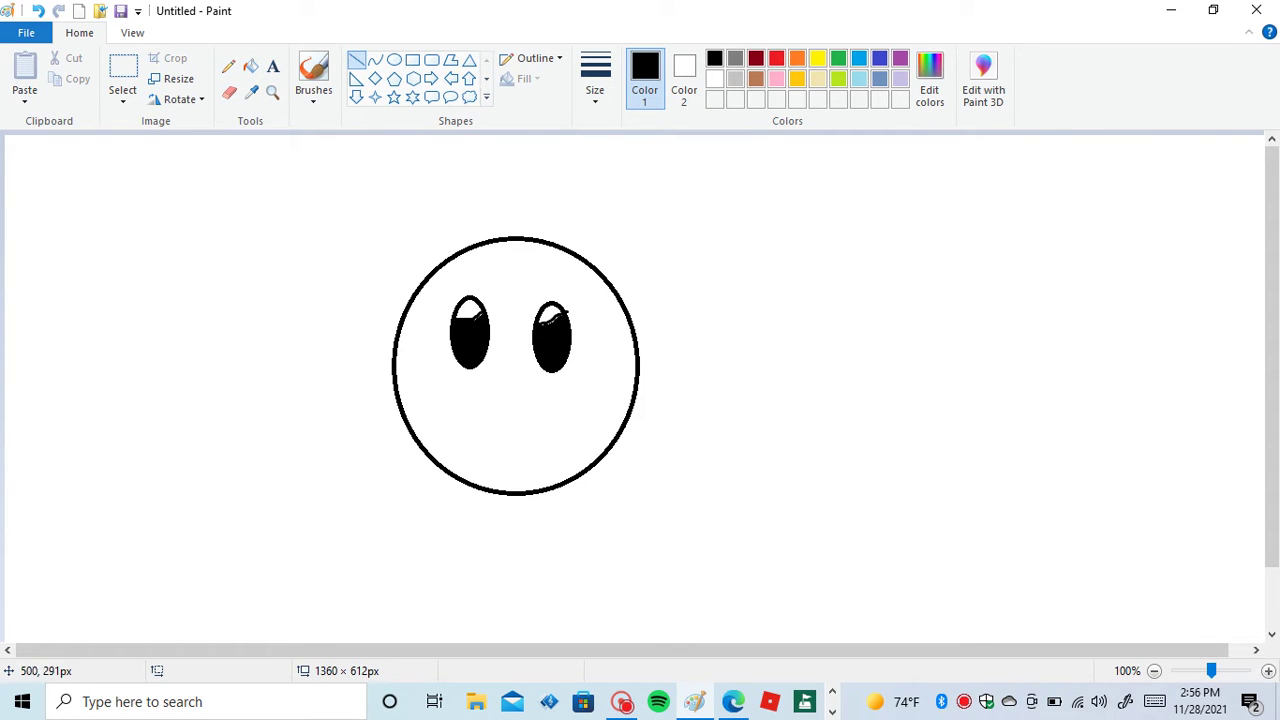
drag(482, 401, 538, 402)
click(313, 80)
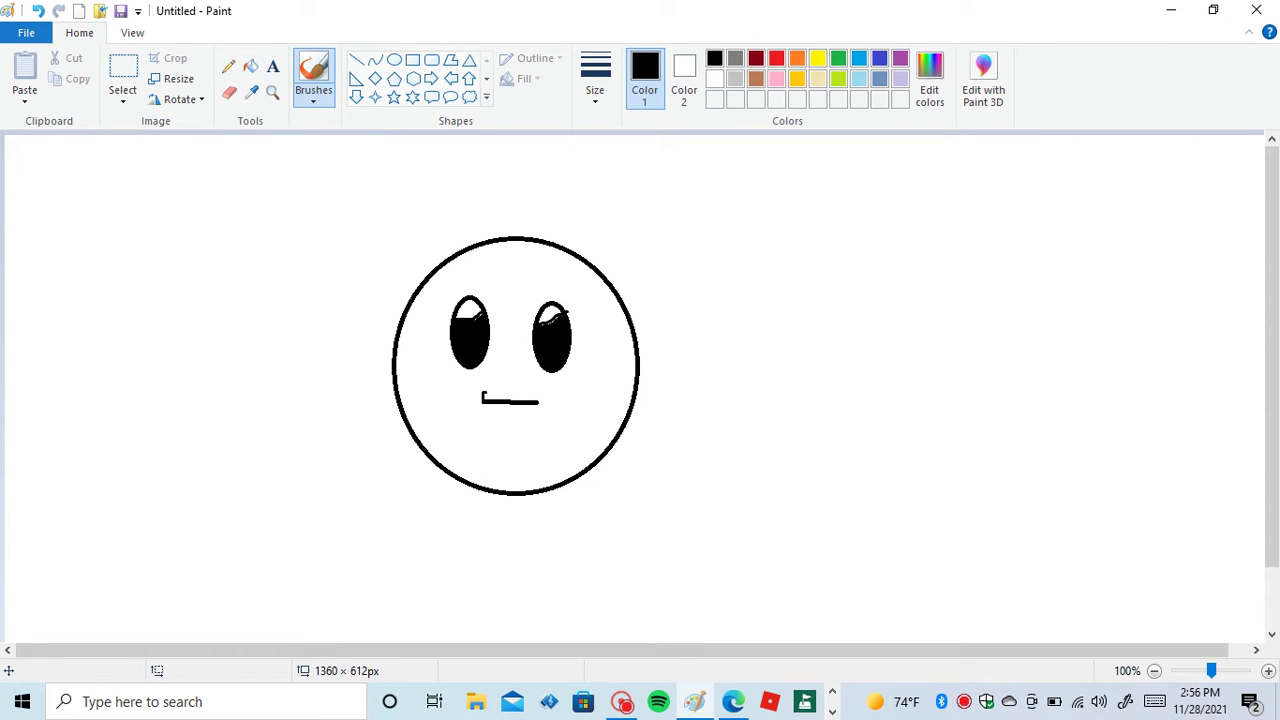
click(38, 11)
drag(484, 415, 507, 434)
- Switch to the browser, play the reference video through the arm and foot outlines to 0:06, and return to Paint
click(733, 701)
key(space)
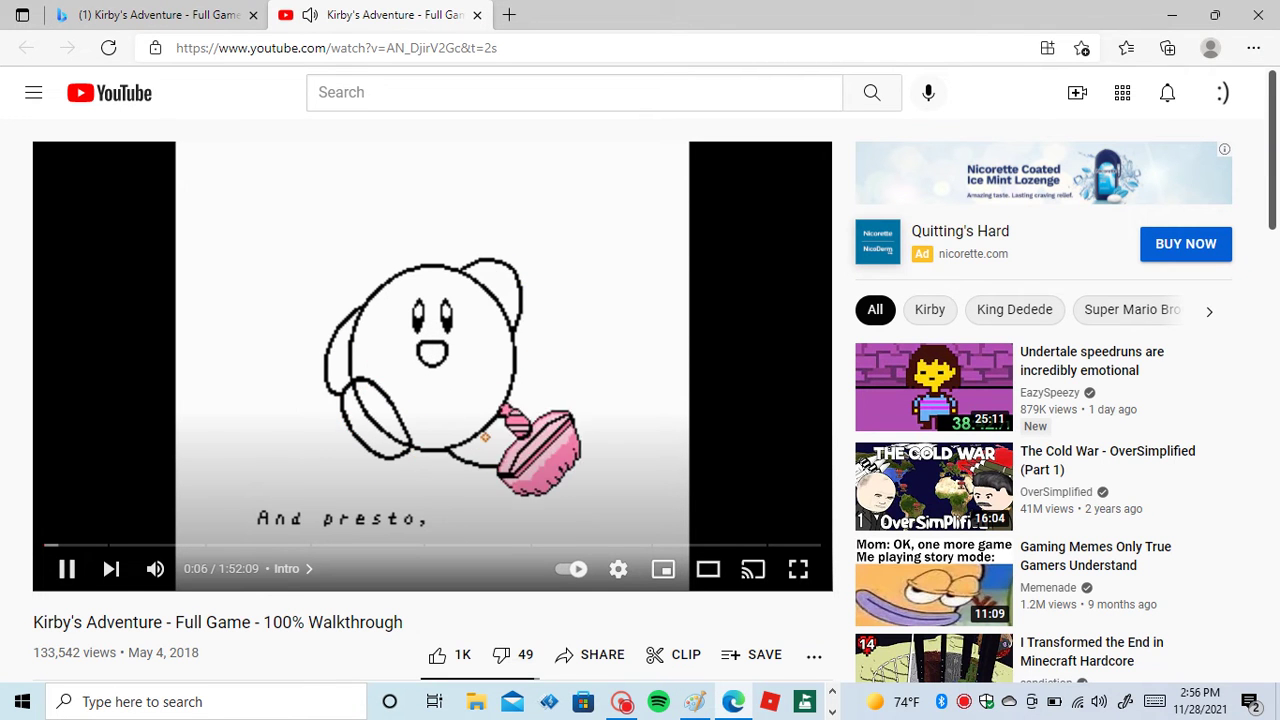
key(space)
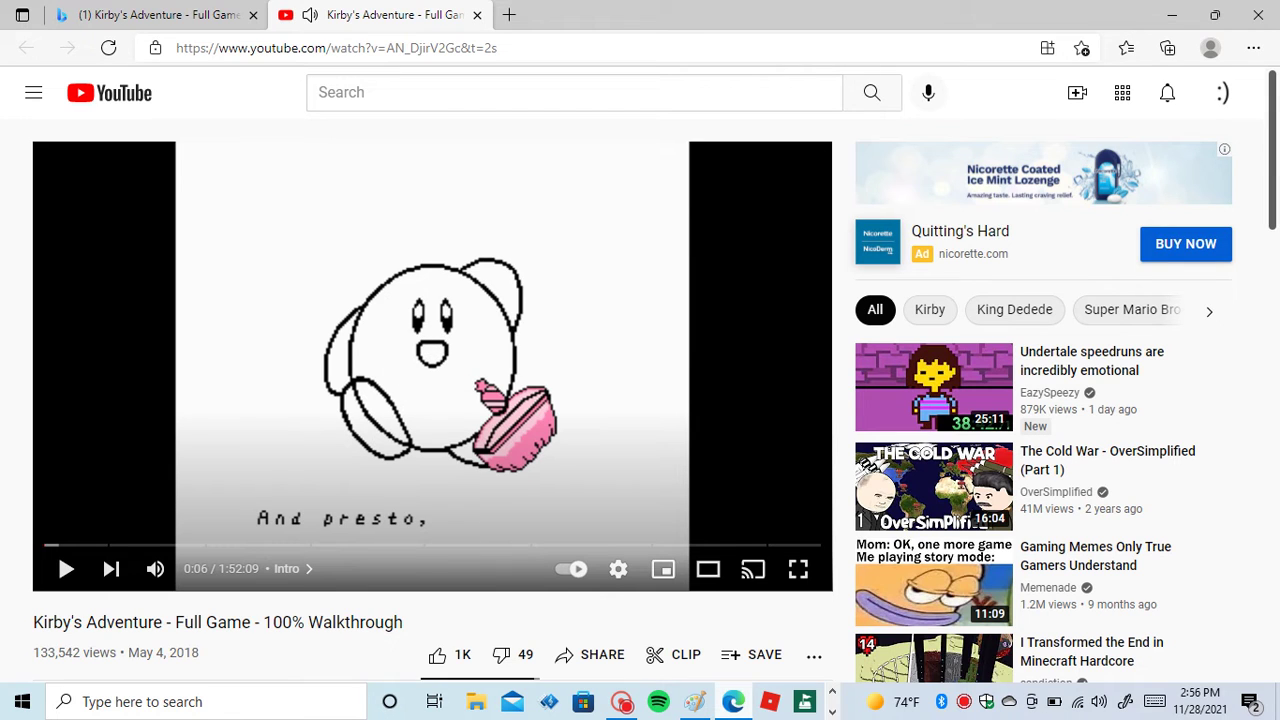
click(694, 701)
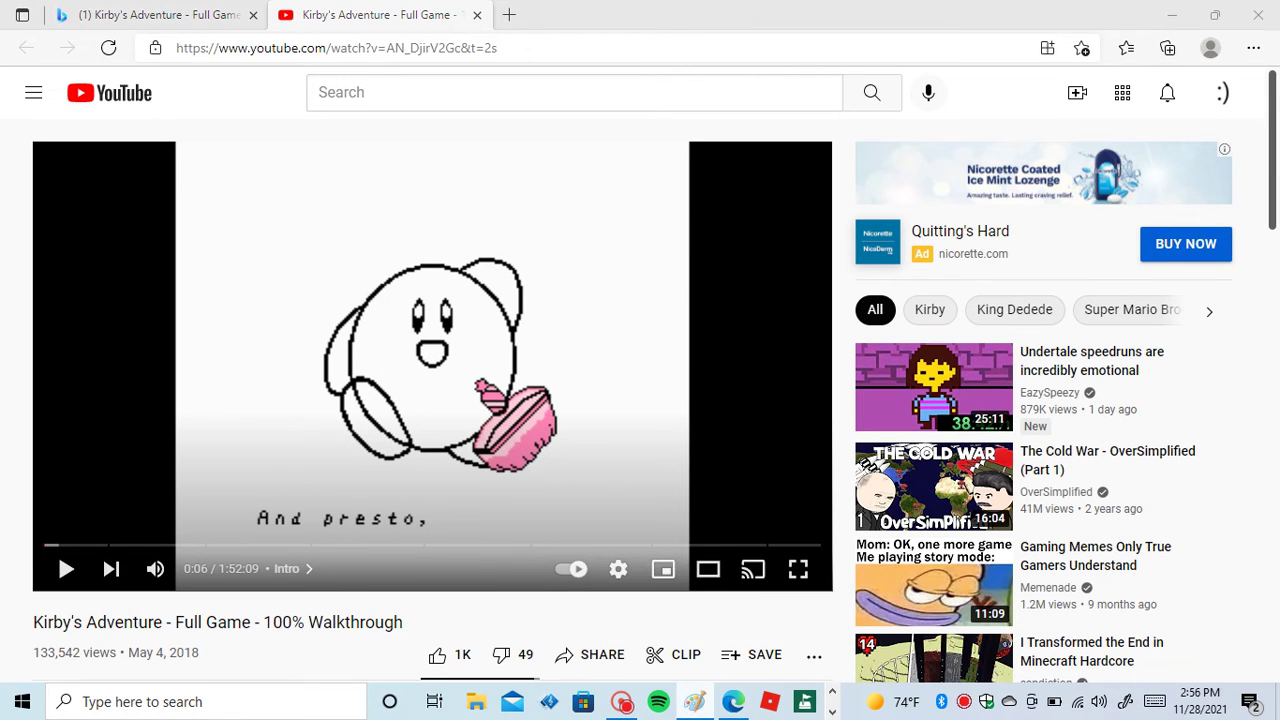
mouse_move(694, 701)
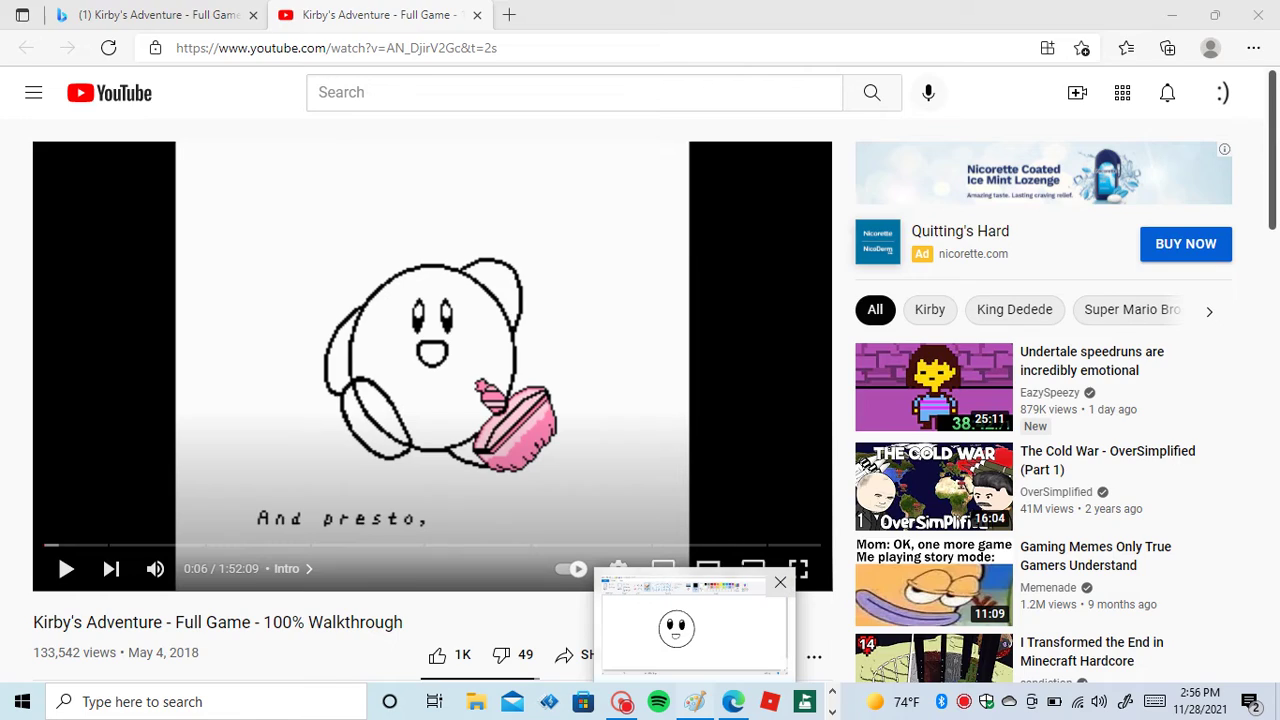
click(690, 625)
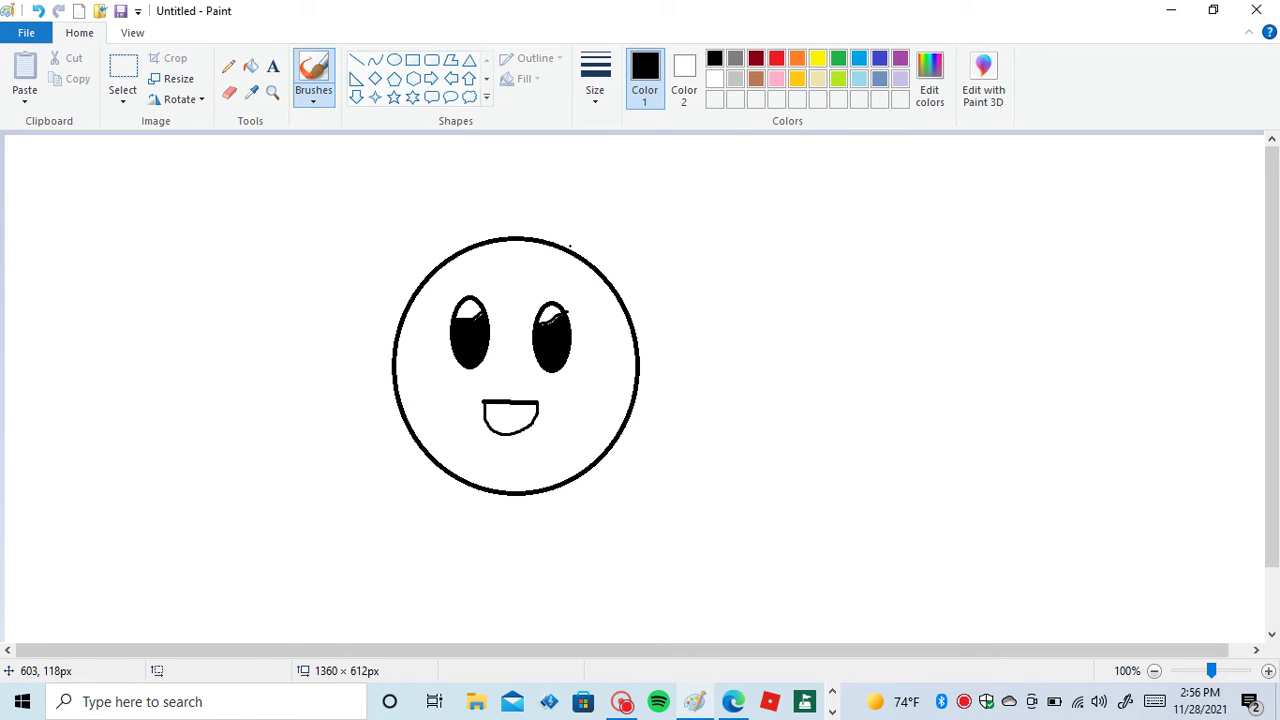
- Brush two rounded arm outlines, one raised at the circle's upper right and one along its upper left edge
mouse_move(557, 246)
mouse_down()
mouse_move(608, 213)
mouse_move(646, 218)
mouse_move(656, 275)
mouse_move(621, 325)
mouse_up()
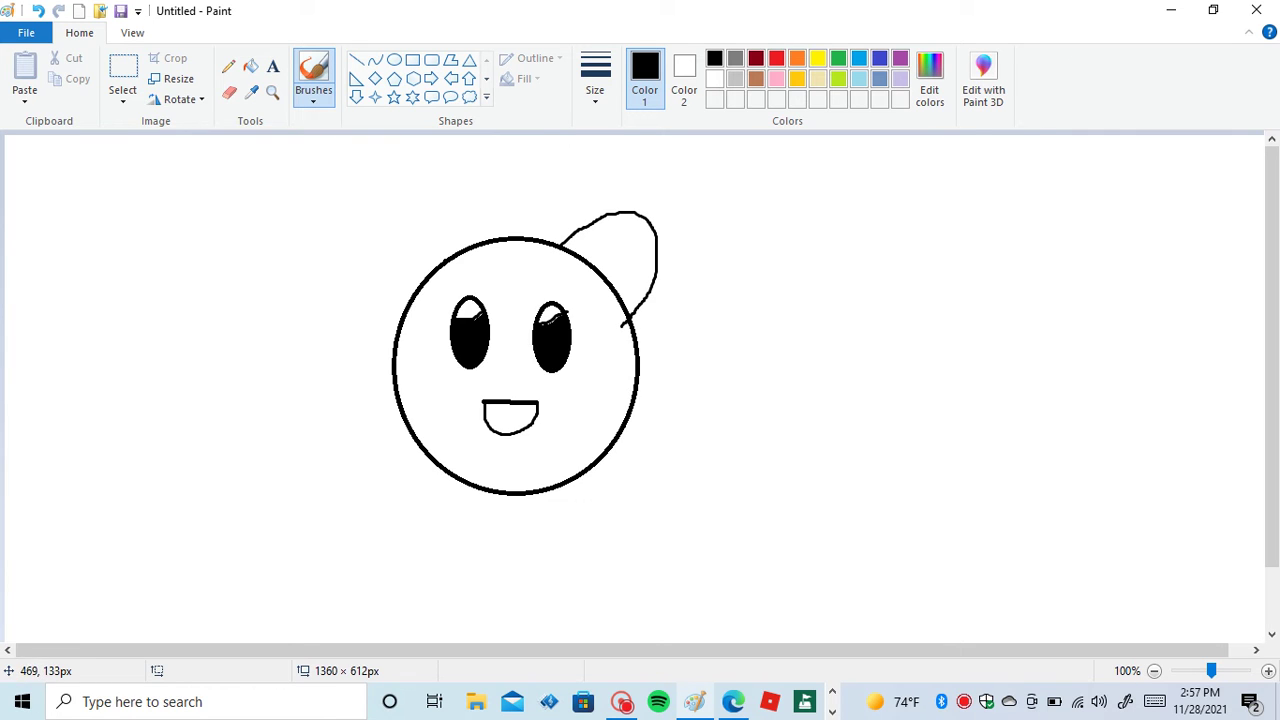
mouse_move(420, 260)
mouse_down()
mouse_move(396, 272)
mouse_move(375, 312)
mouse_move(393, 383)
mouse_up()
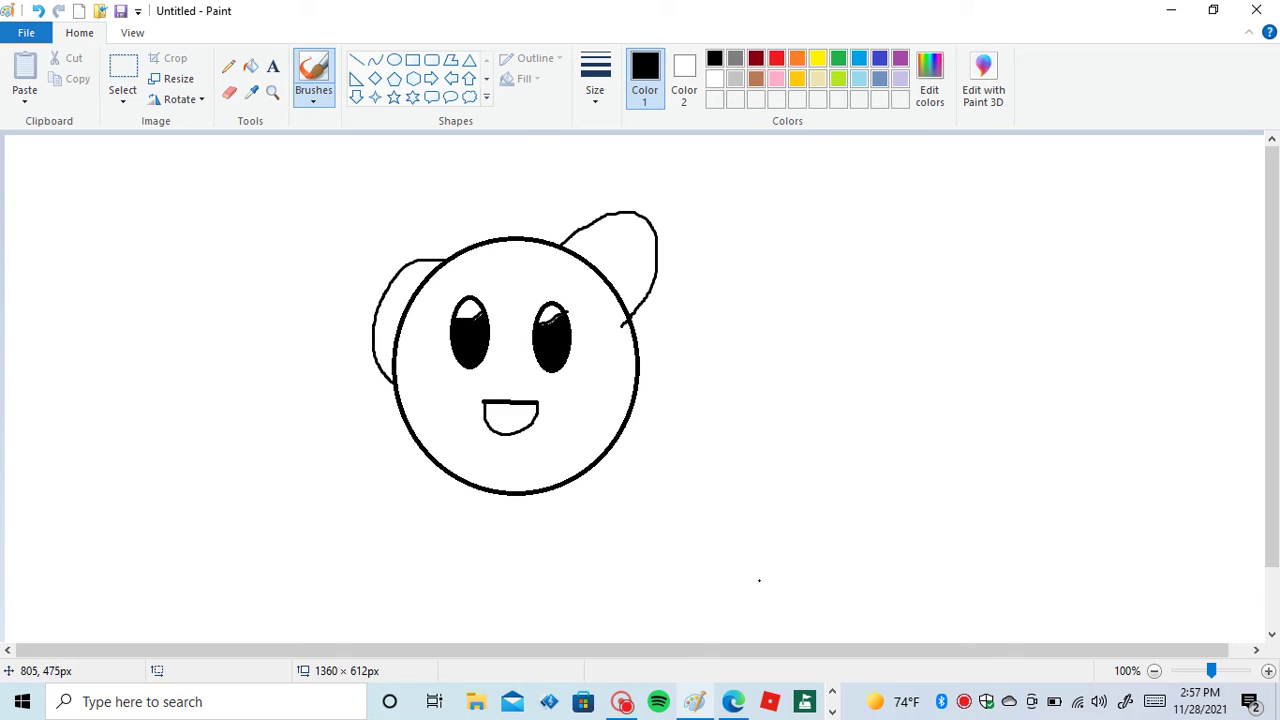
- Switch to the browser, rewind the reference video and replay it up to the finished pink Kirby at 0:08
click(733, 701)
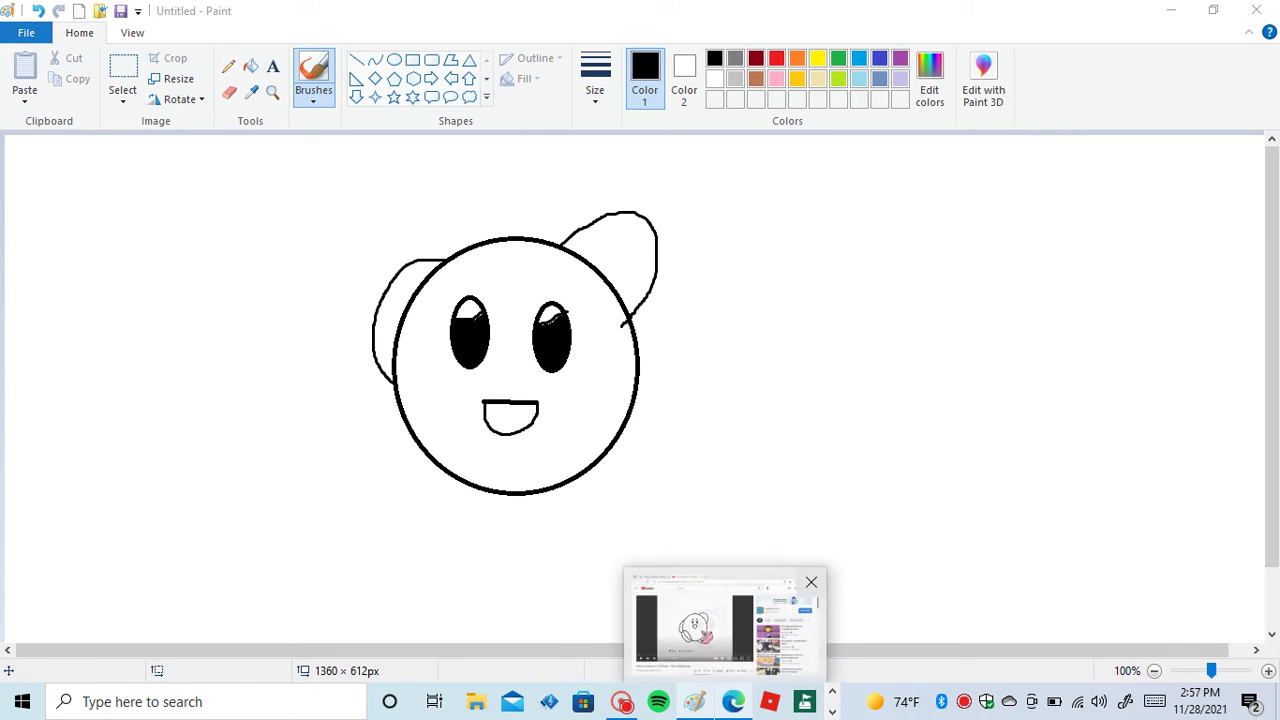
right_click(733, 701)
click(694, 701)
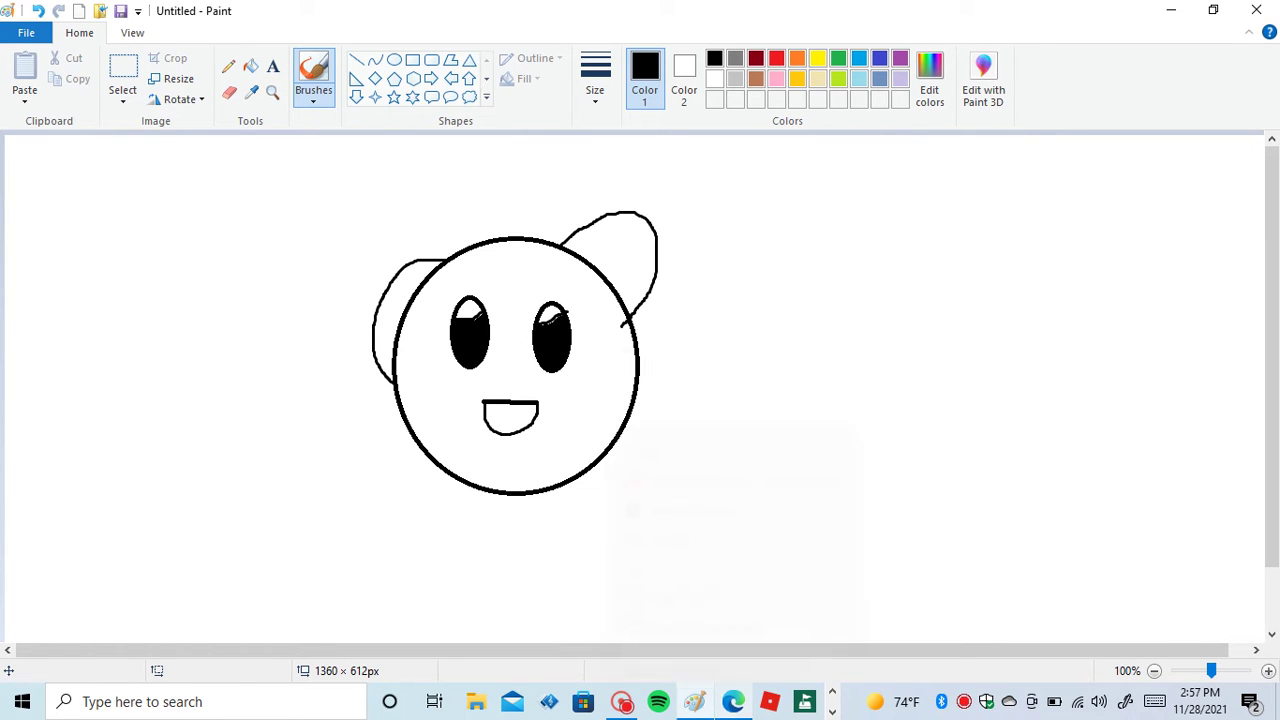
click(733, 701)
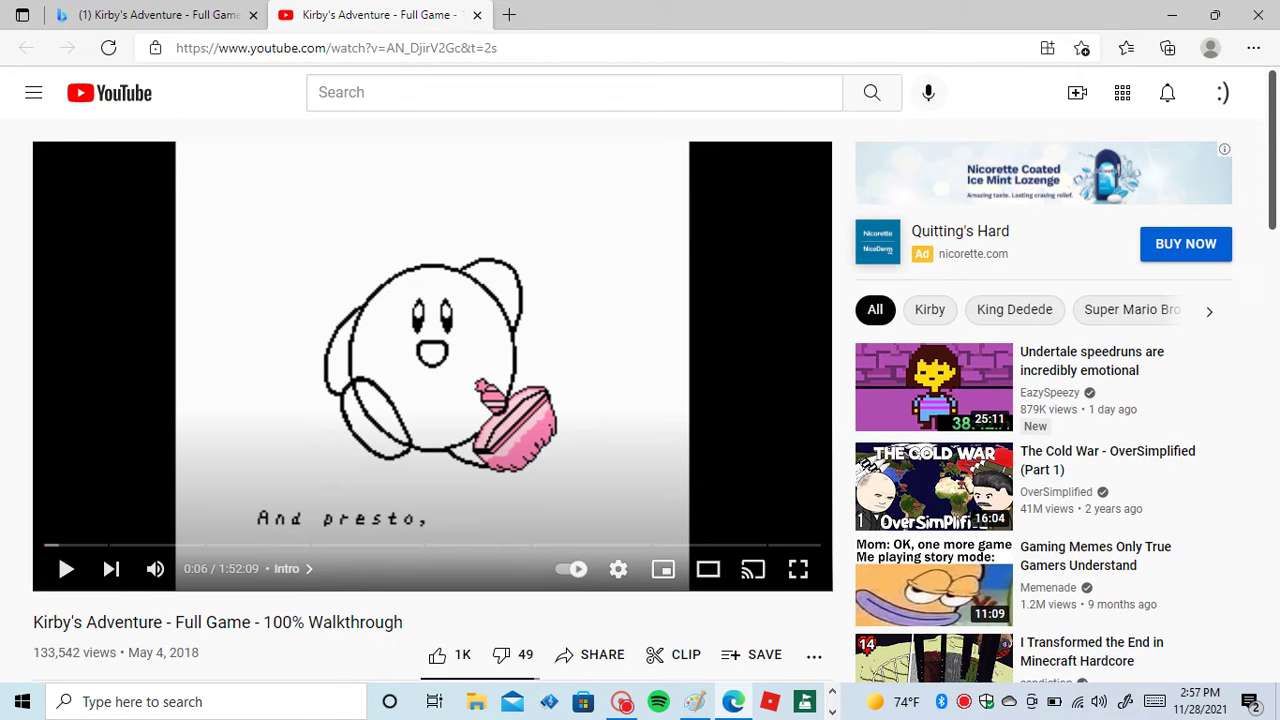
key(Left)
key(space)
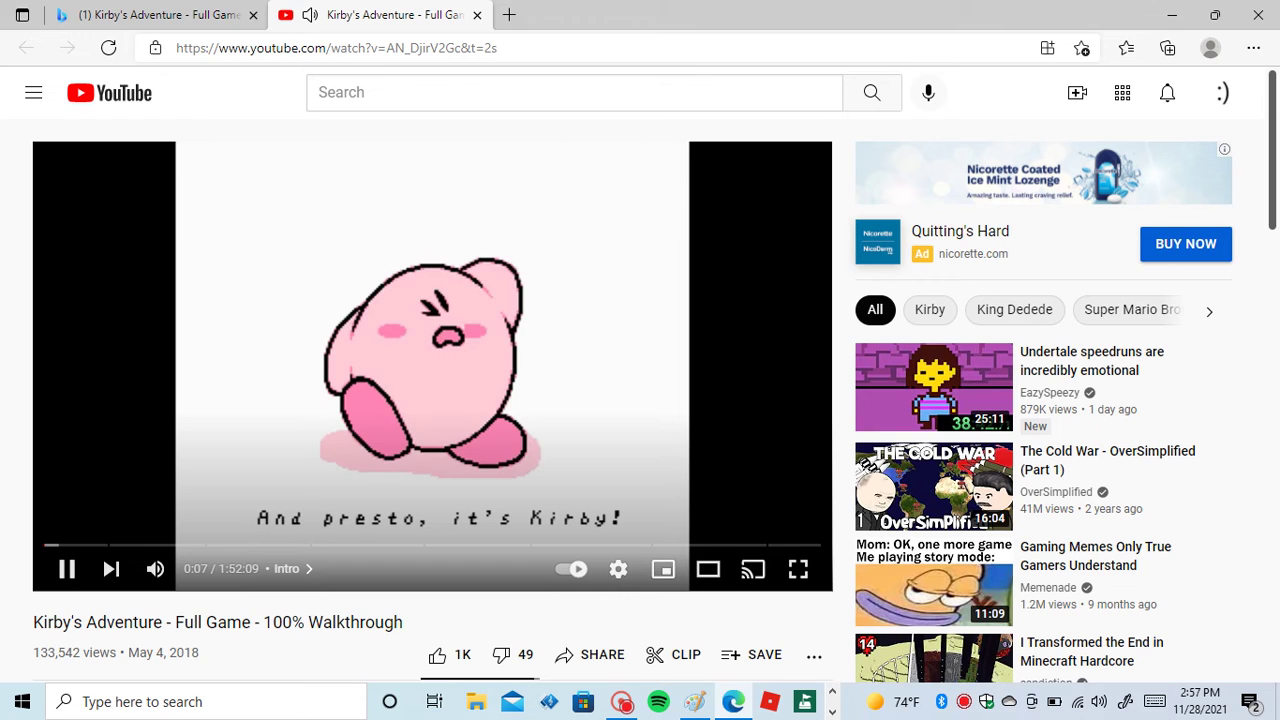
key(space)
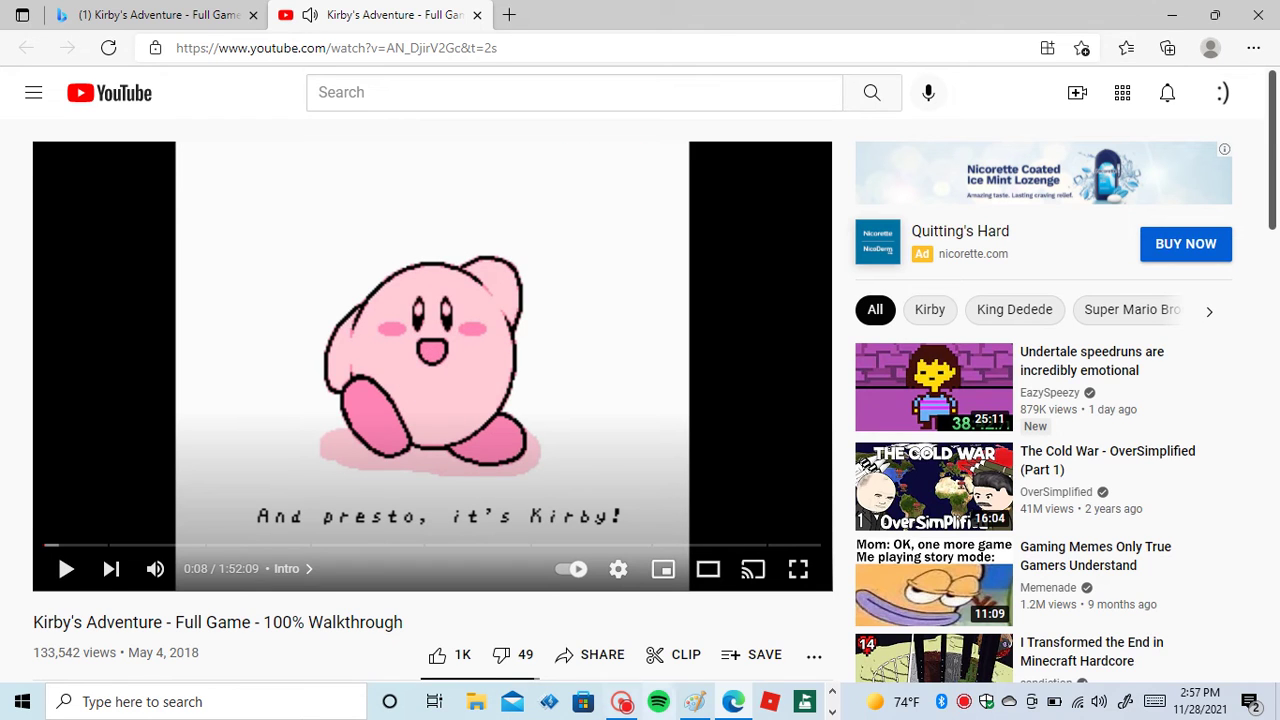
- Return to Paint, draw an upright oval about 62 × 127 px, move it to the lower right of the body and shorten it slightly
click(694, 701)
click(427, 414)
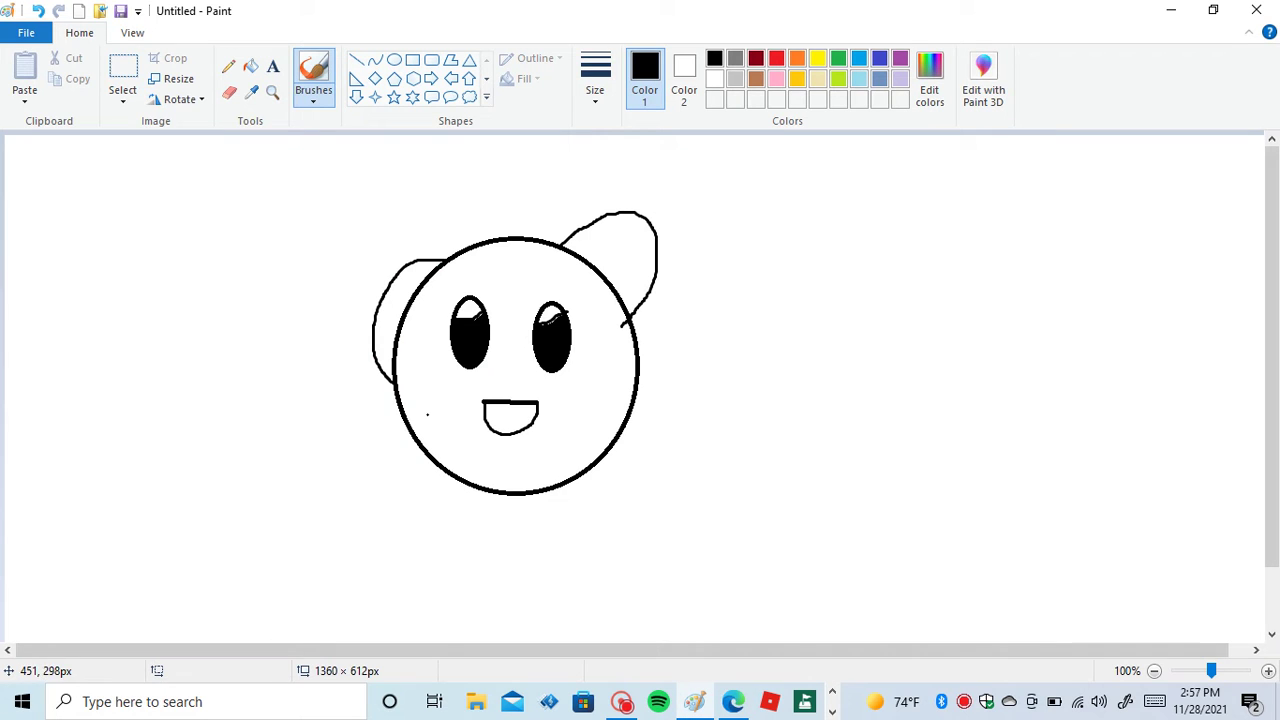
click(394, 59)
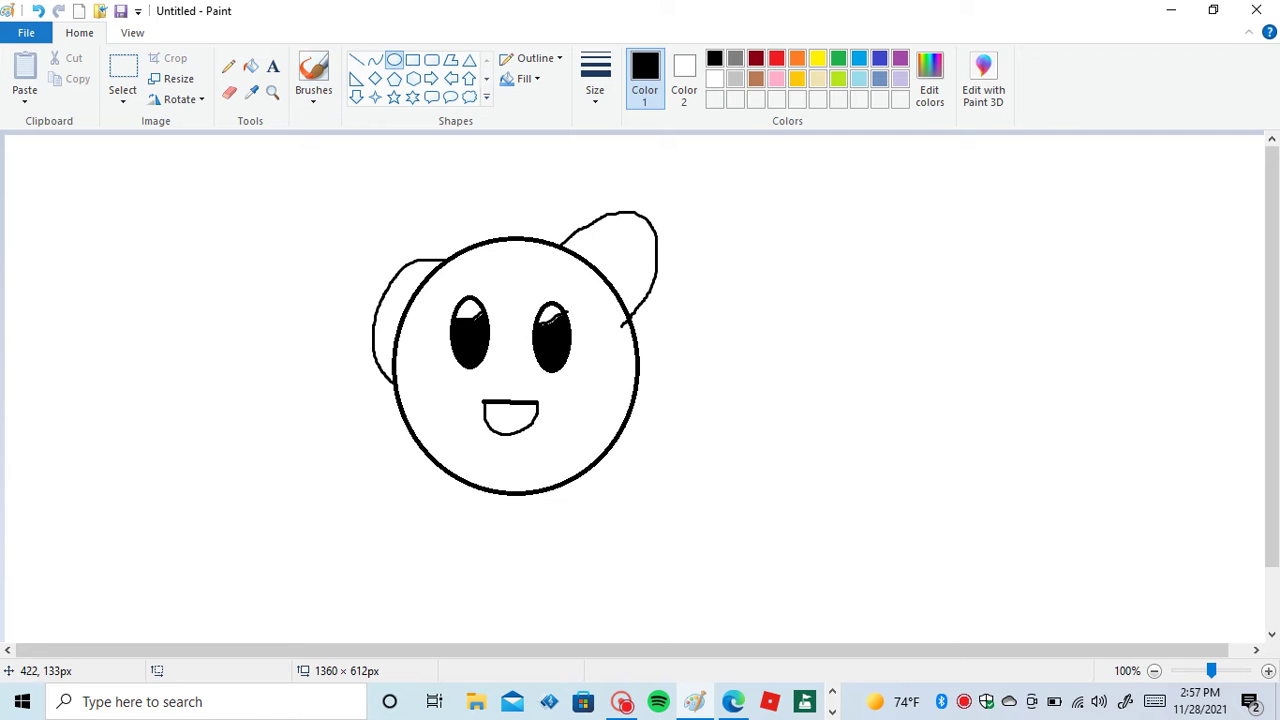
drag(392, 401, 453, 521)
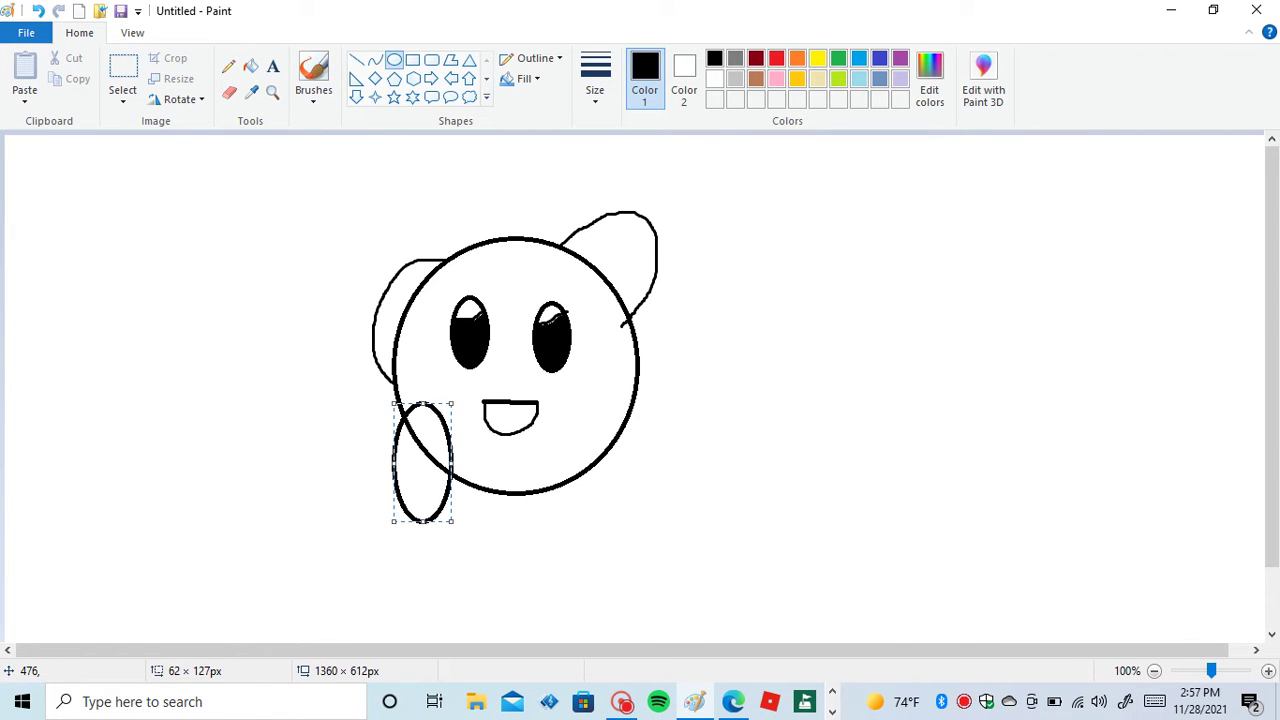
drag(422, 462, 702, 487)
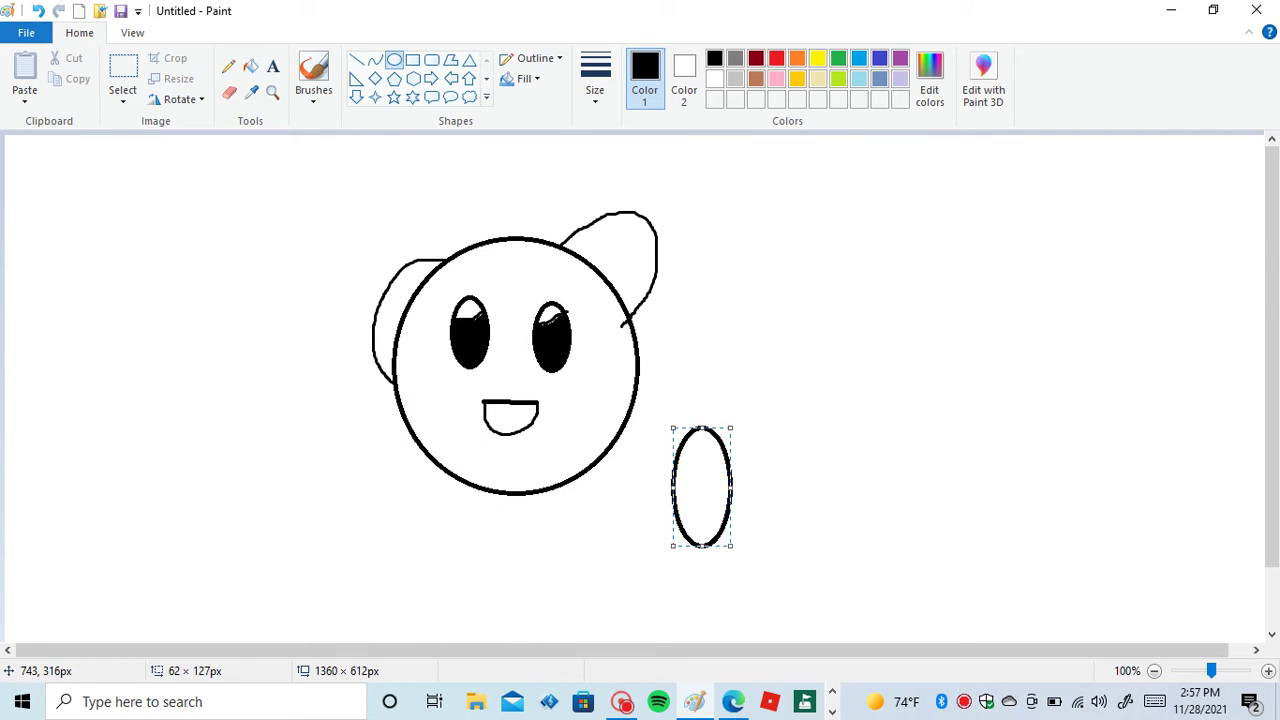
drag(701, 427, 701, 438)
- Draw a second oval about 63 × 99 px beside the figure and move it below the body's lower left using a free-form selection
drag(802, 276, 865, 375)
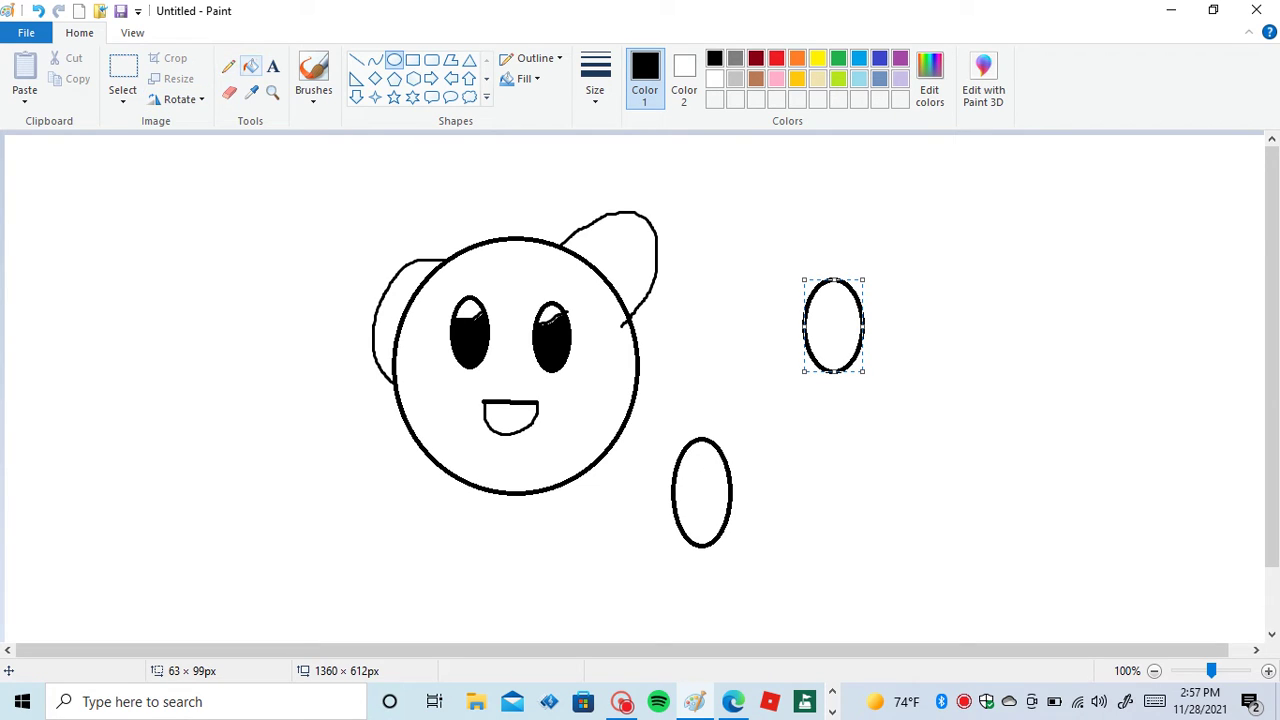
click(123, 95)
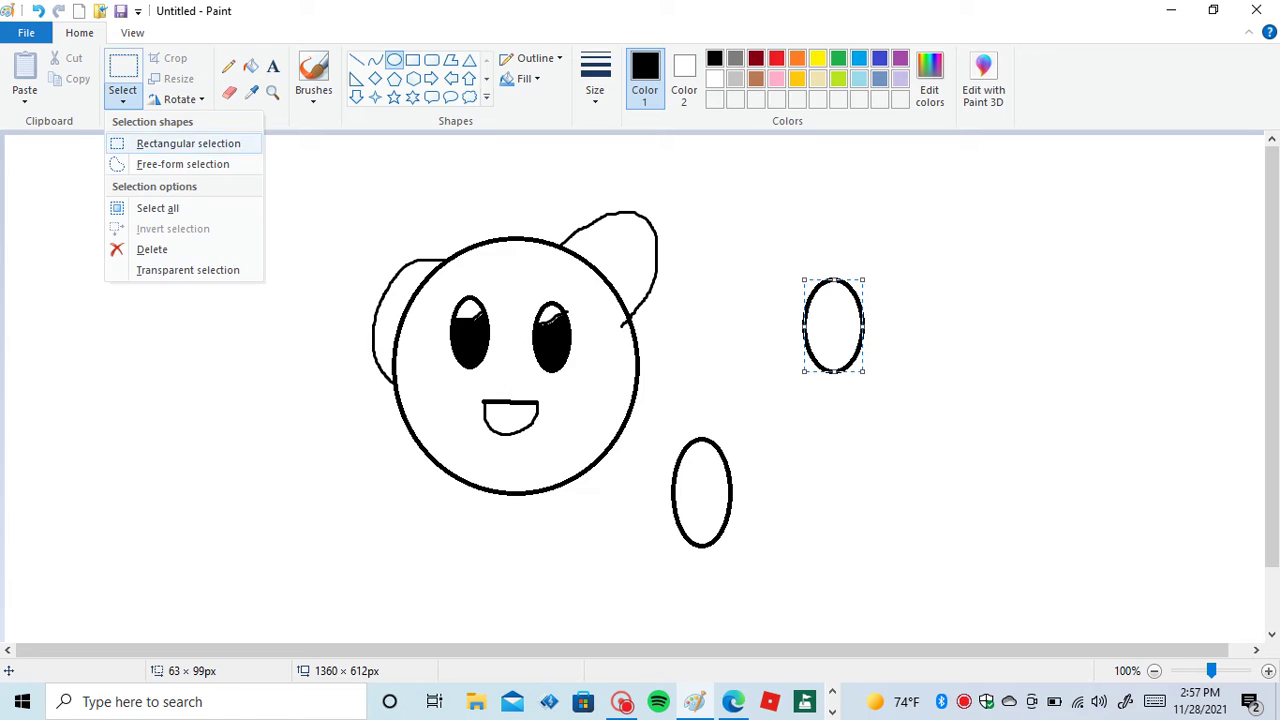
click(183, 164)
mouse_move(868, 376)
mouse_down()
mouse_move(810, 343)
mouse_move(812, 285)
mouse_move(830, 279)
mouse_move(866, 302)
mouse_move(860, 376)
mouse_move(779, 430)
mouse_move(466, 558)
mouse_move(412, 622)
mouse_up()
- Enlarge the second oval's selection to about 100 × 133 px and place it over the body's lower left edge as a foot
drag(369, 488, 446, 614)
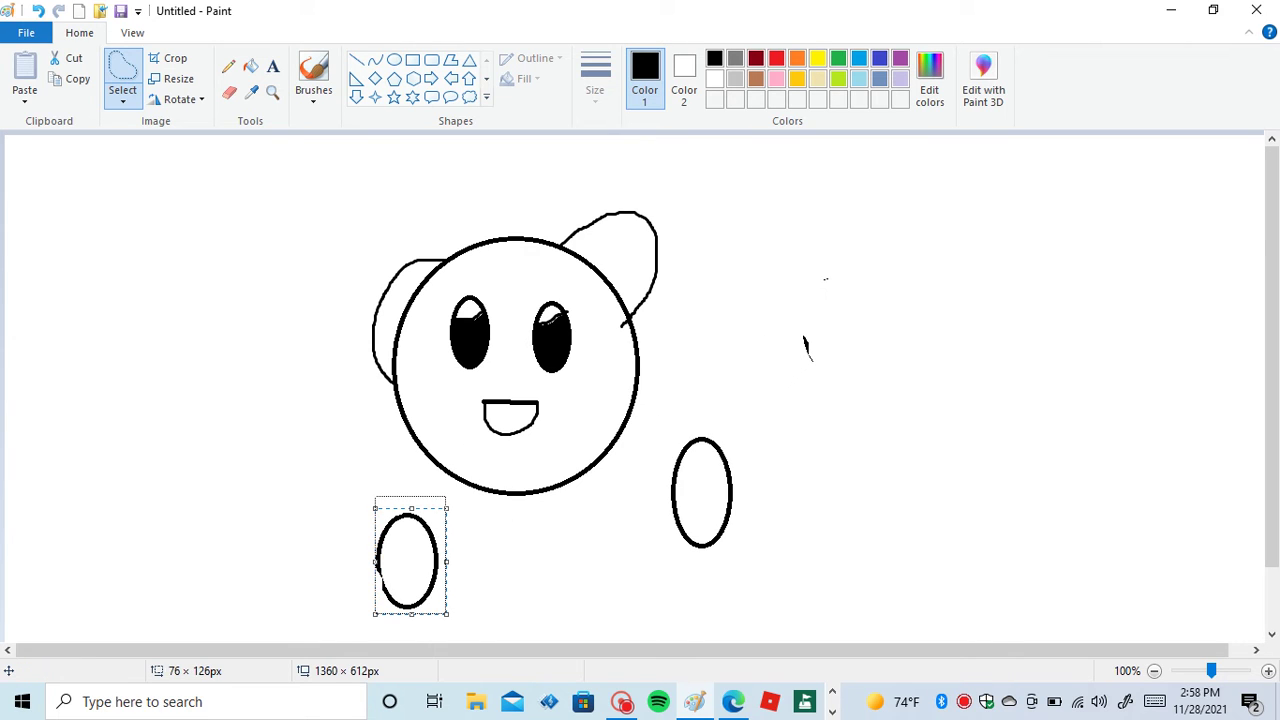
drag(411, 496, 352, 488)
drag(435, 578, 495, 479)
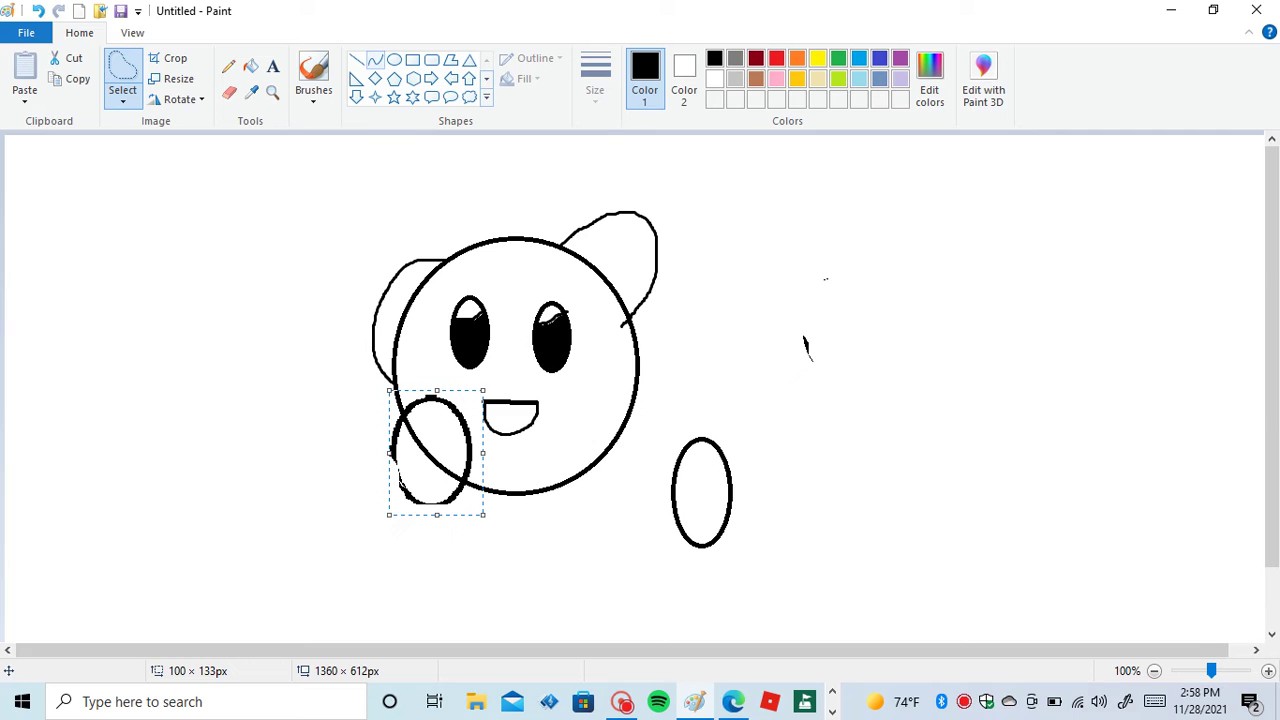
click(375, 61)
drag(394, 446, 406, 497)
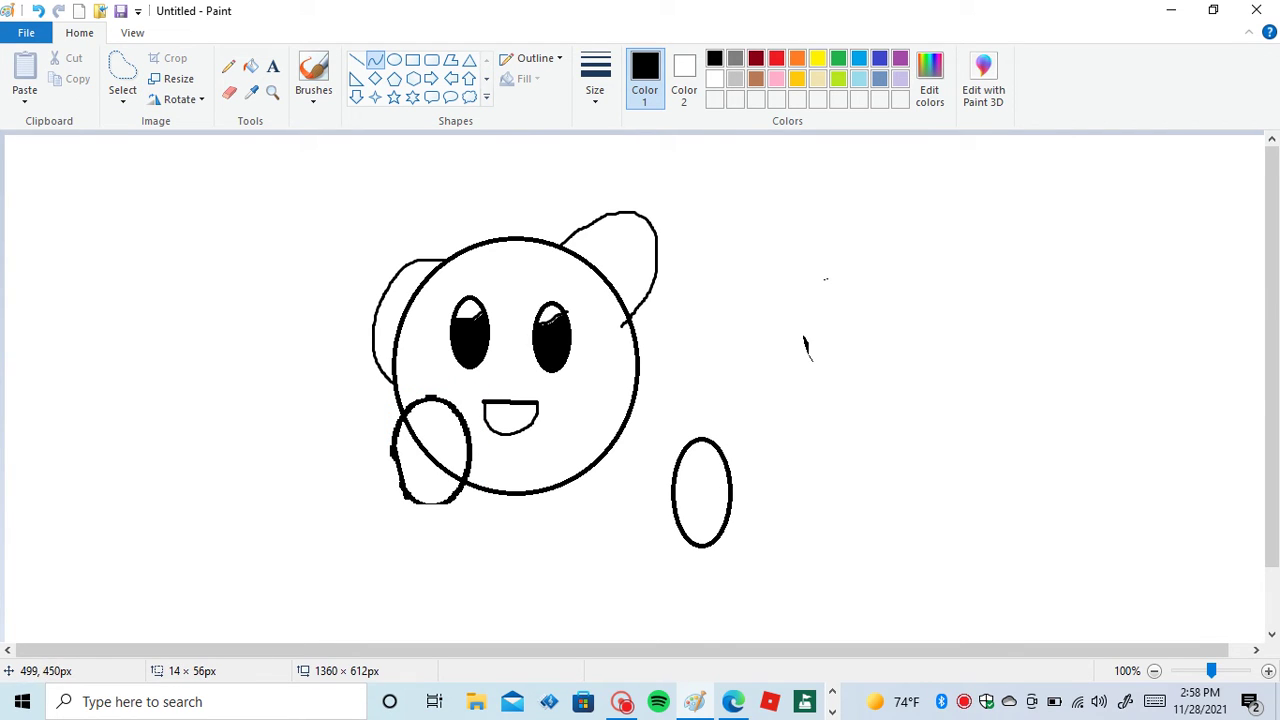
drag(396, 447, 459, 540)
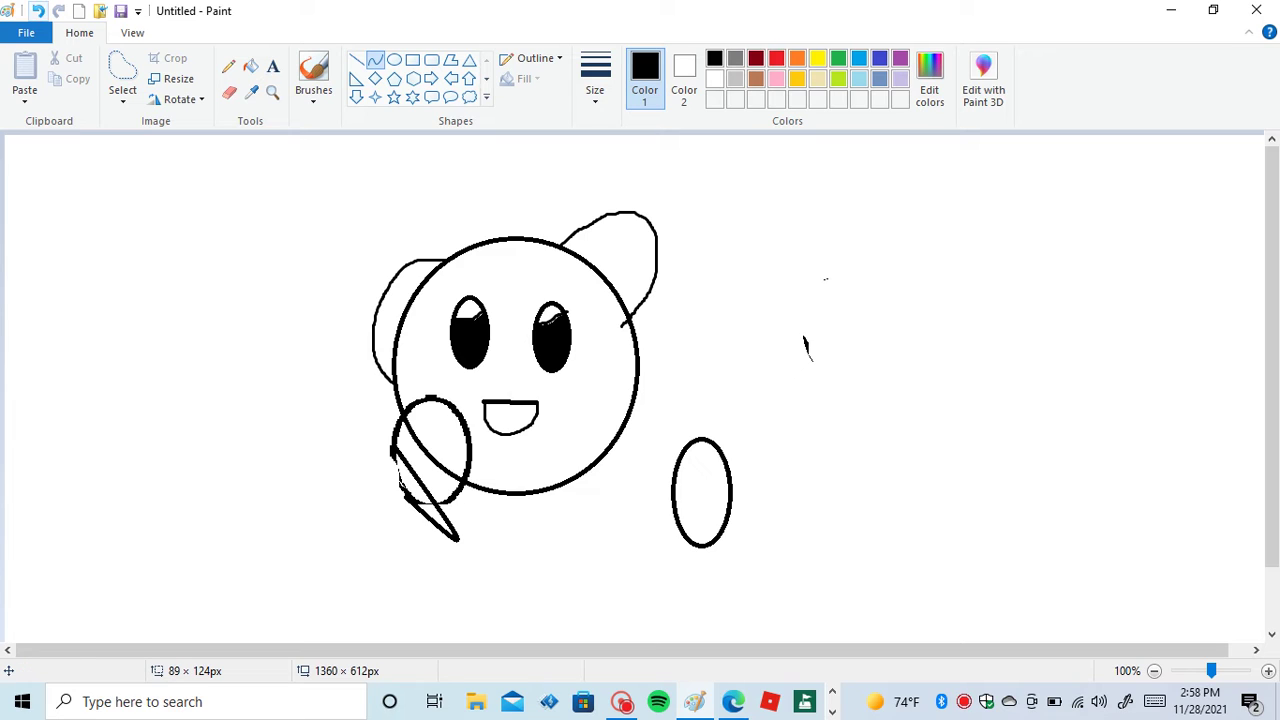
click(38, 10)
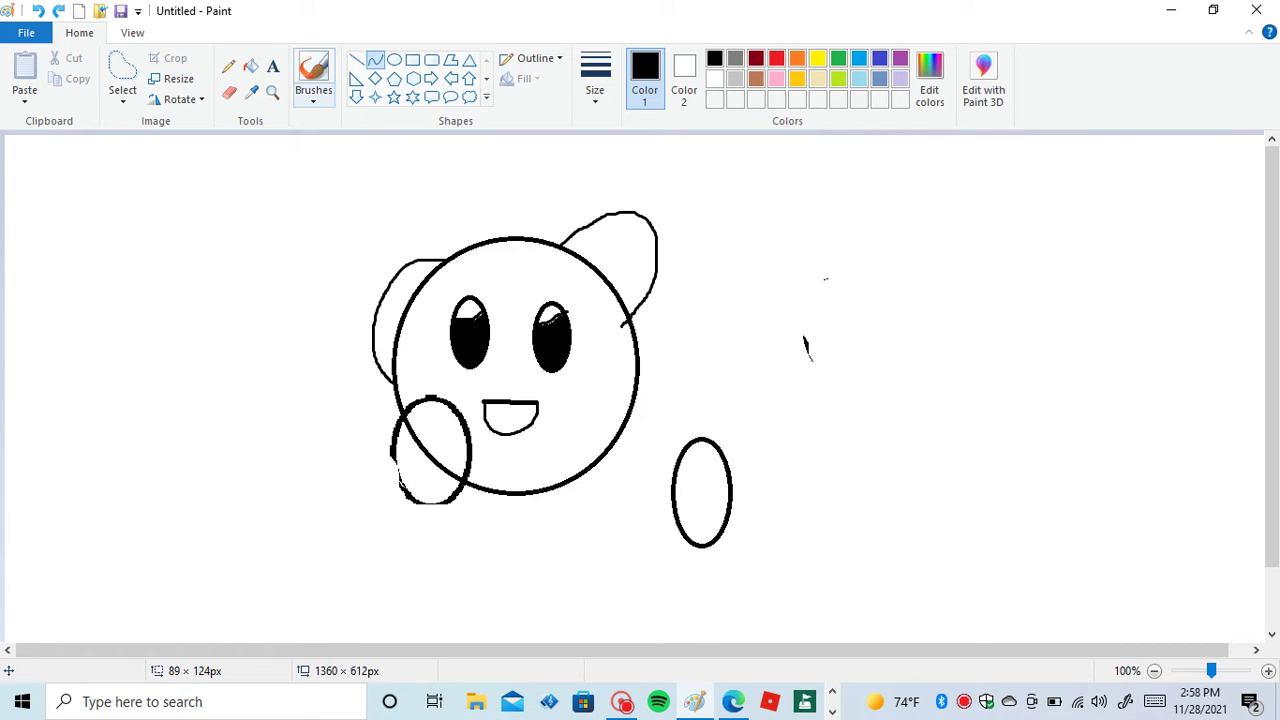
- Patch the lower-left foot's outer edge with the brush, and erase the body line inside it and the loose oval with the largest eraser
click(313, 78)
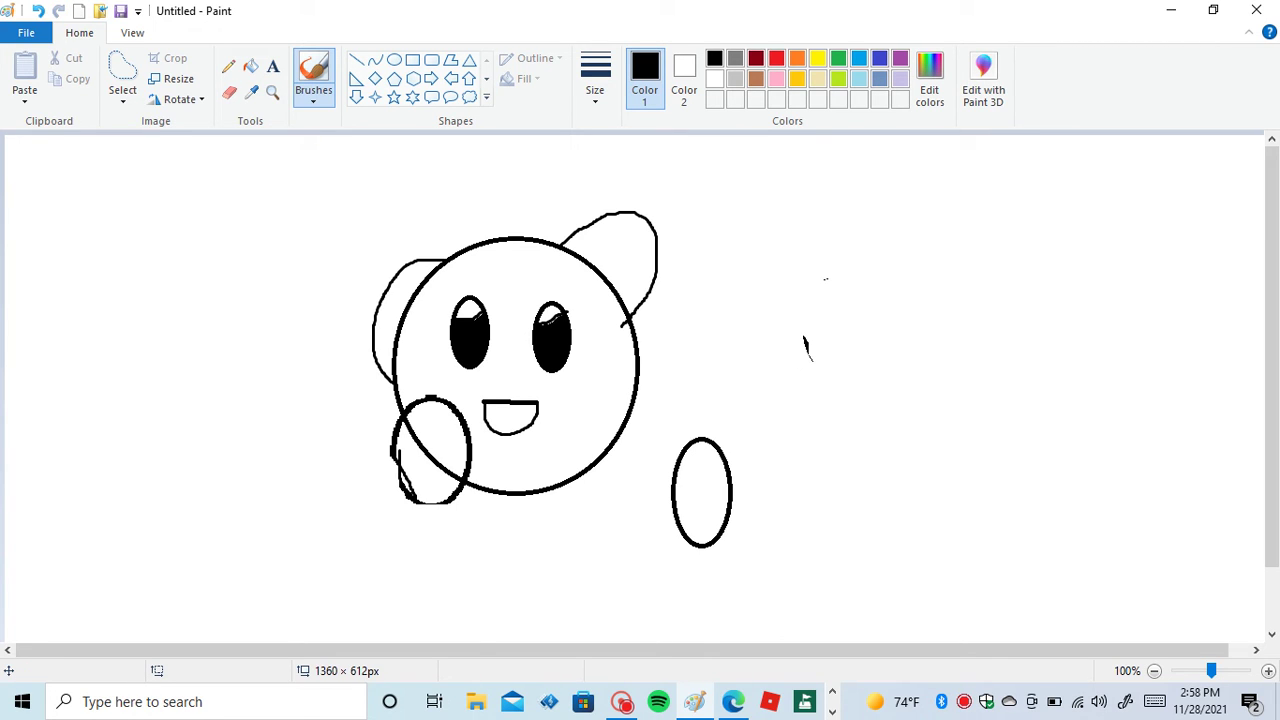
click(229, 92)
click(595, 80)
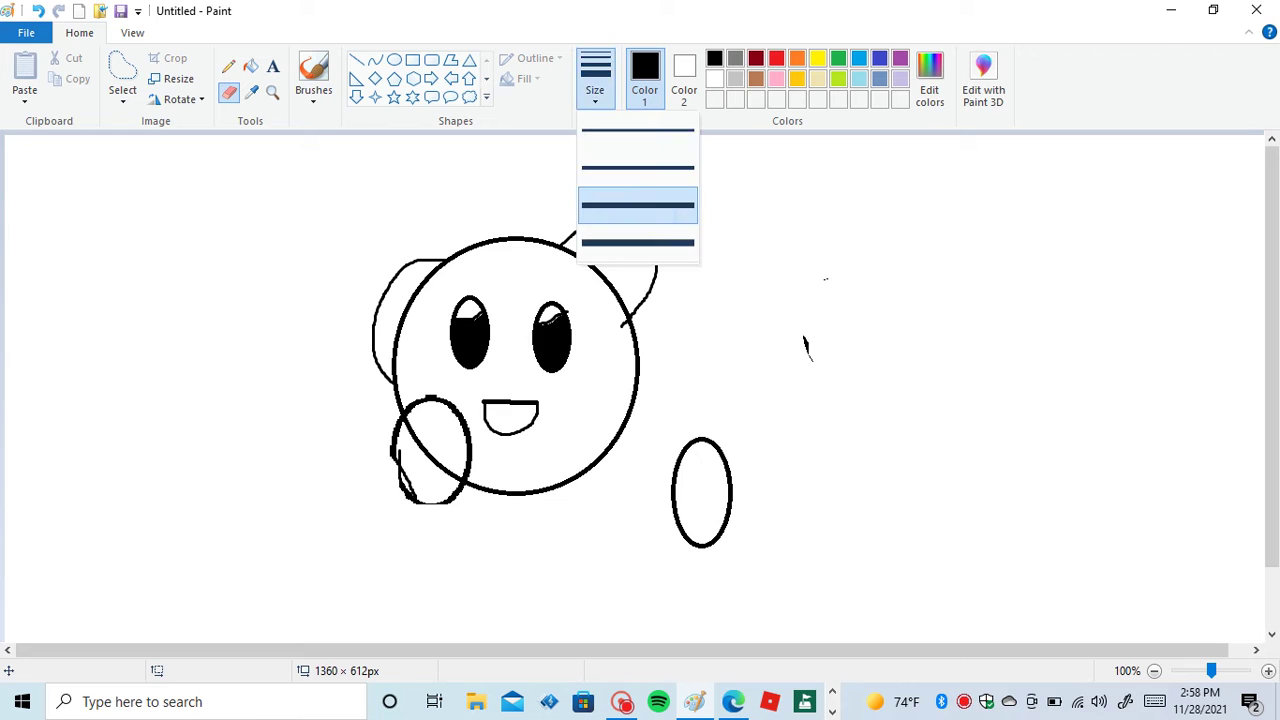
click(637, 242)
mouse_move(743, 491)
mouse_down()
mouse_move(709, 437)
mouse_move(713, 461)
mouse_move(697, 439)
mouse_move(678, 462)
mouse_move(689, 541)
mouse_move(707, 545)
mouse_move(731, 518)
mouse_move(732, 479)
mouse_move(729, 518)
mouse_up()
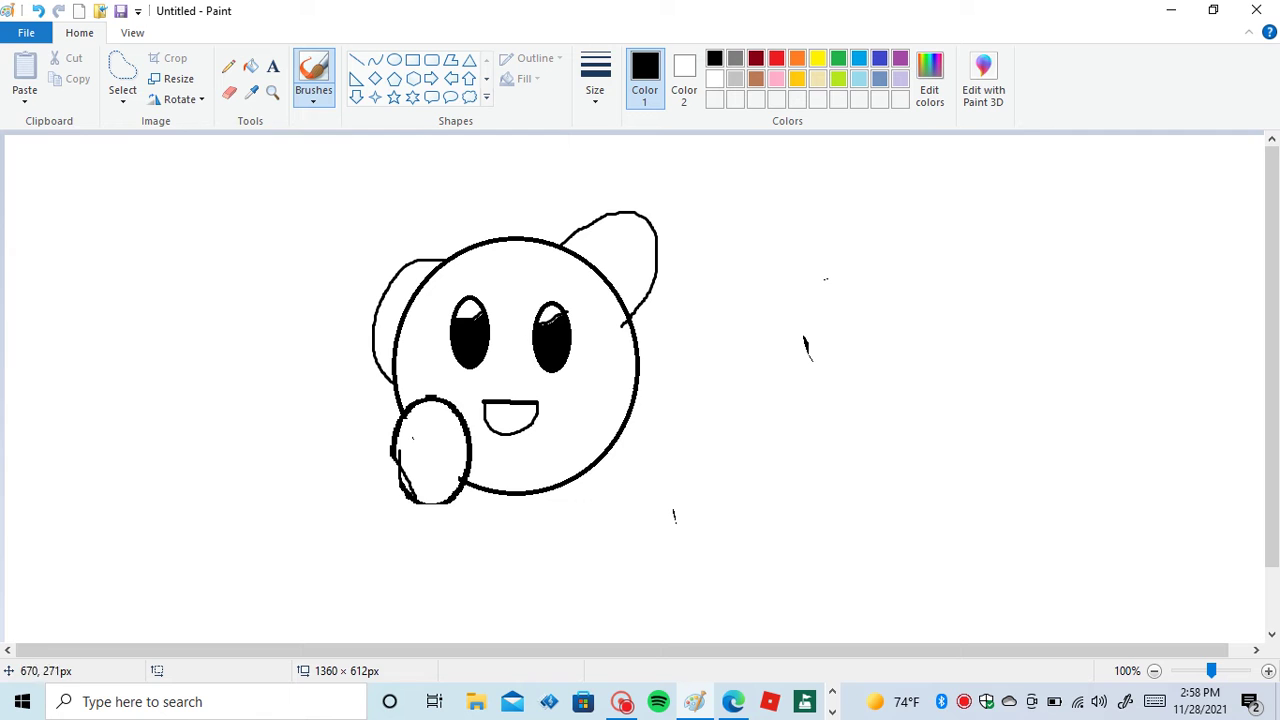
- Check the reference video in the browser, return to Paint and brush a rounded foot outline under the body's lower right edge
click(733, 701)
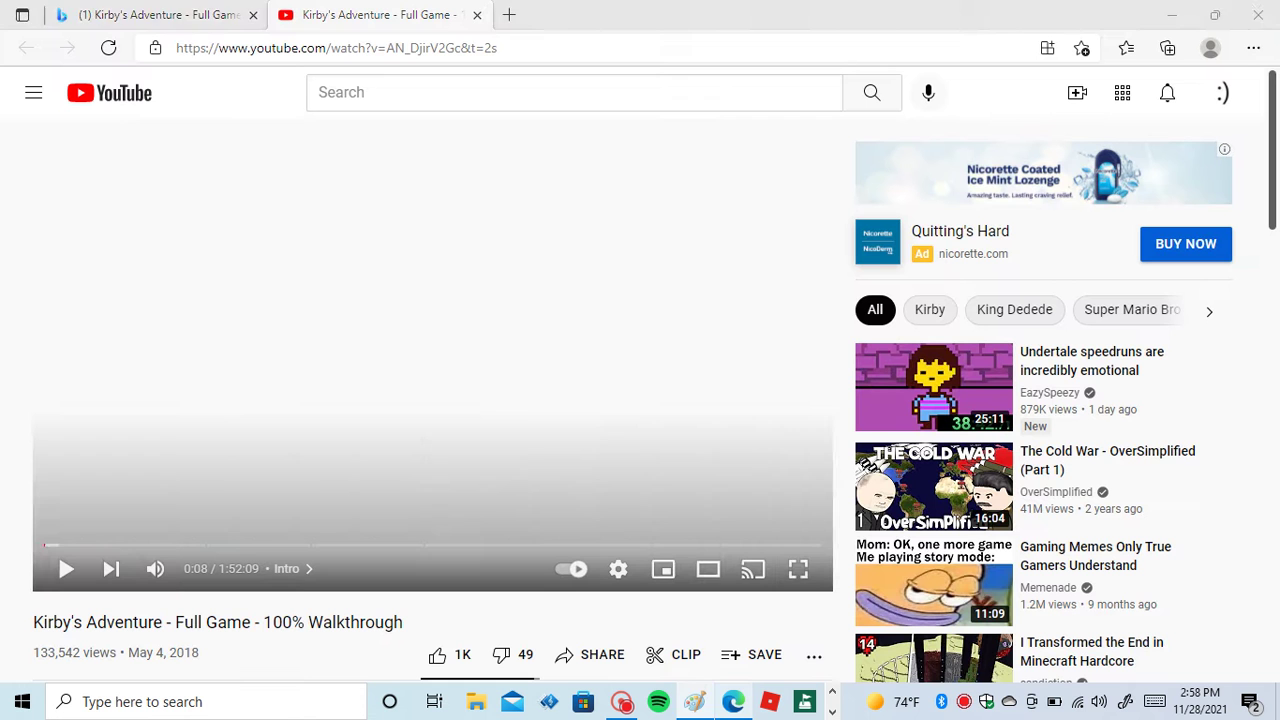
click(733, 701)
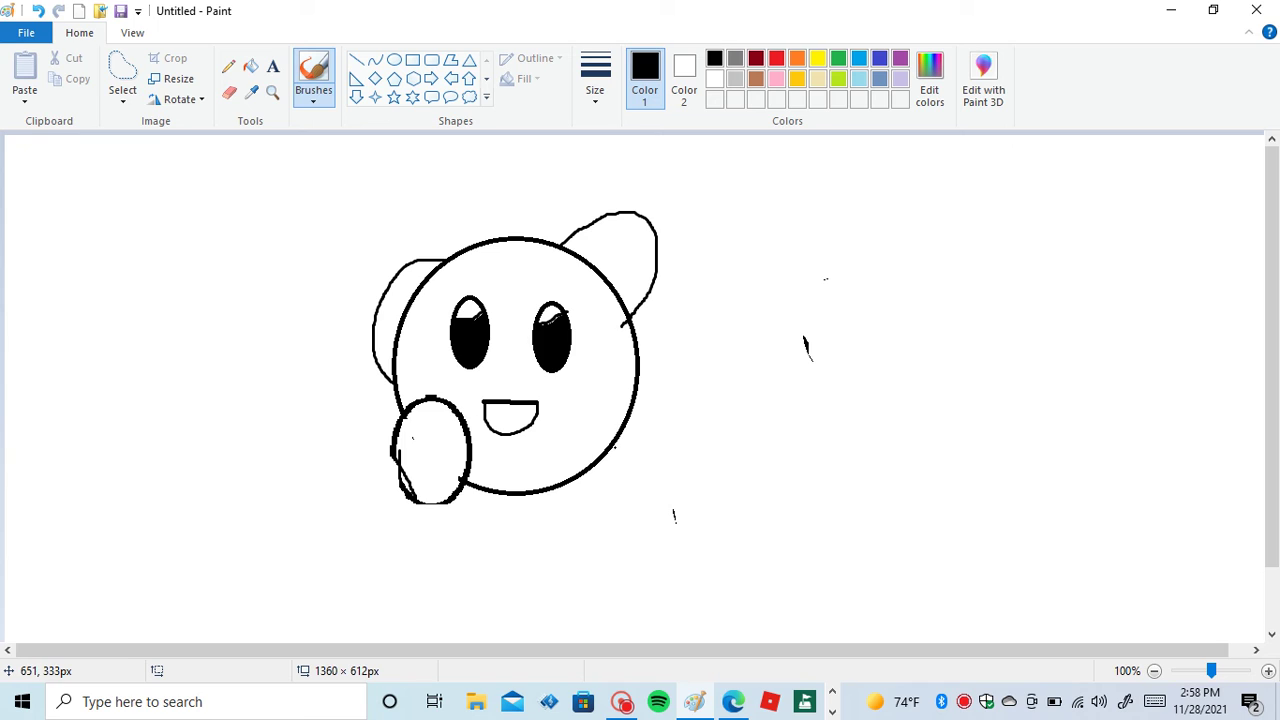
mouse_move(622, 458)
mouse_down()
mouse_move(646, 512)
mouse_move(625, 534)
mouse_move(560, 511)
mouse_up()
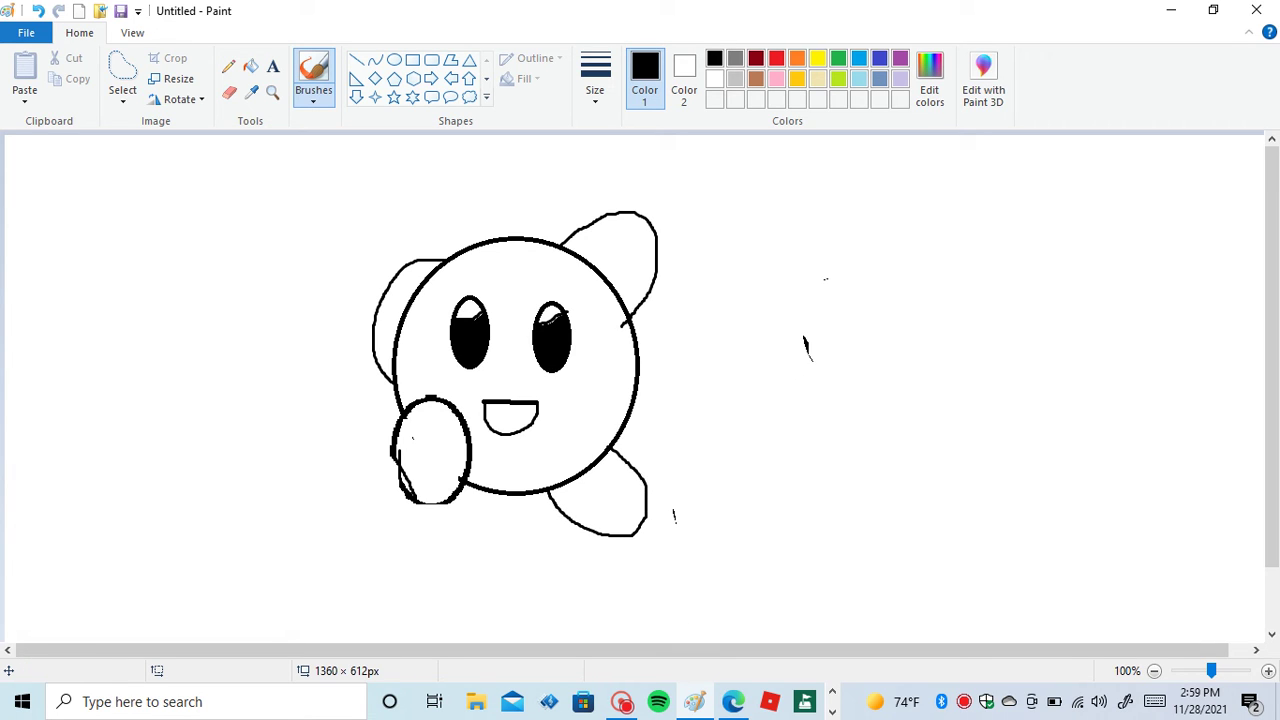
- Look at the finished Kirby in the browser and, back in Paint, brush a small flat cheek outline on each side of the mouth
key(alt+Tab)
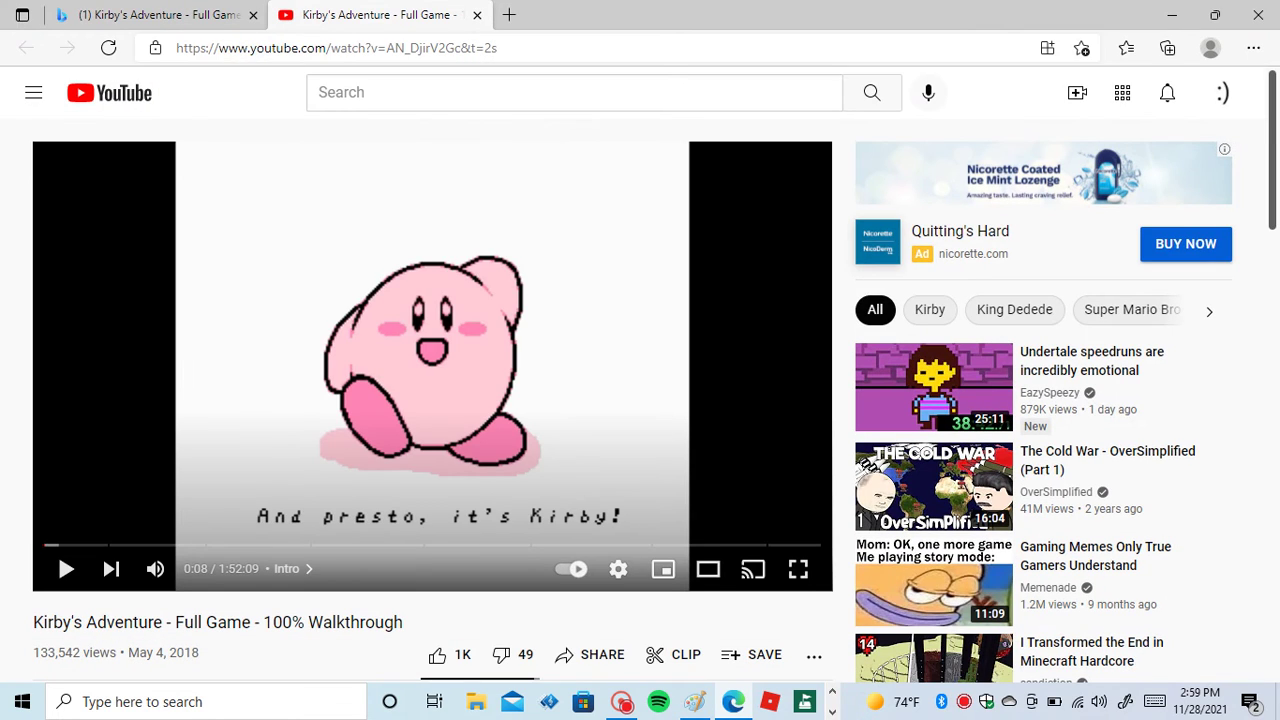
click(694, 701)
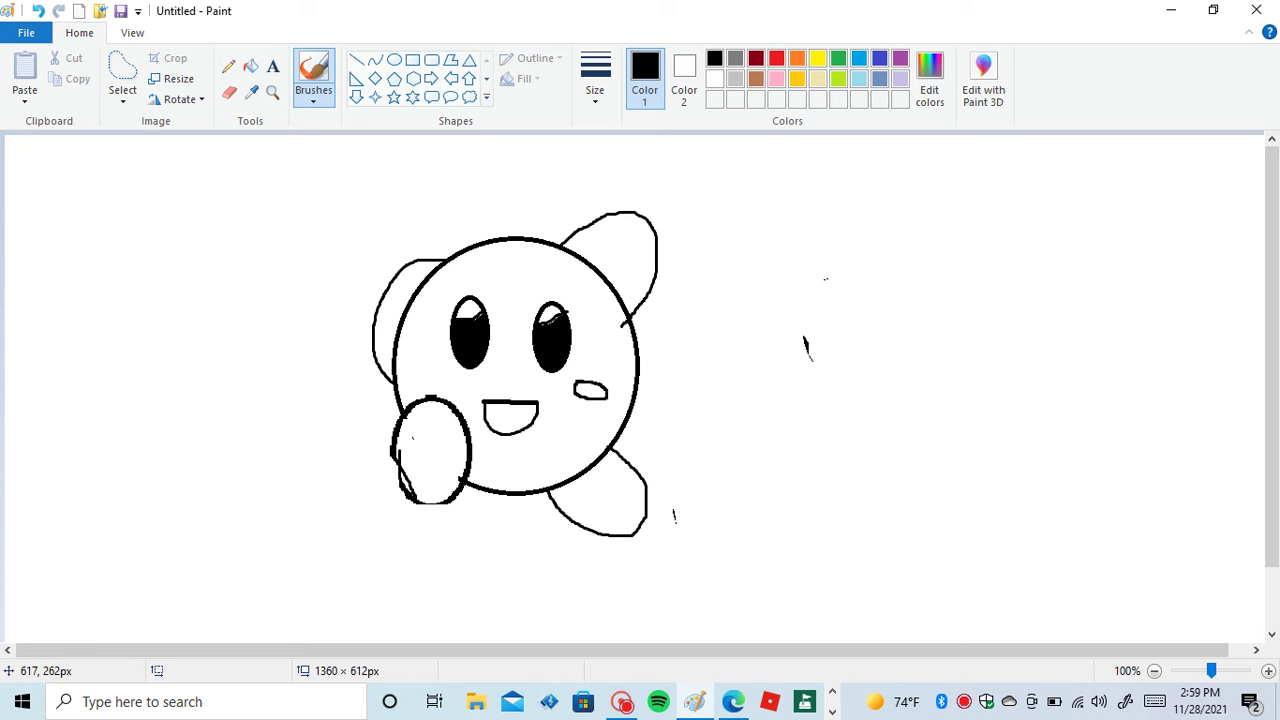
drag(423, 372, 465, 381)
- Compare with the reference video in the browser, return to Paint and erase parts of the body outline where both arms join
click(733, 701)
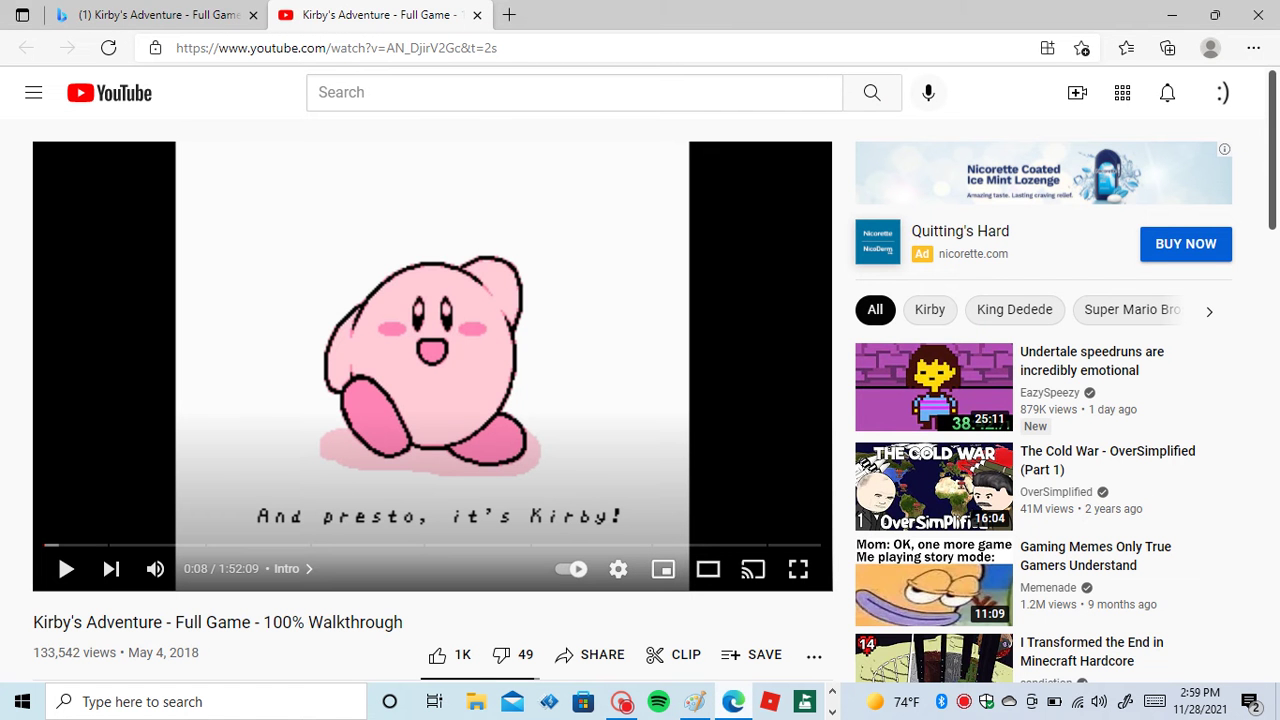
click(694, 701)
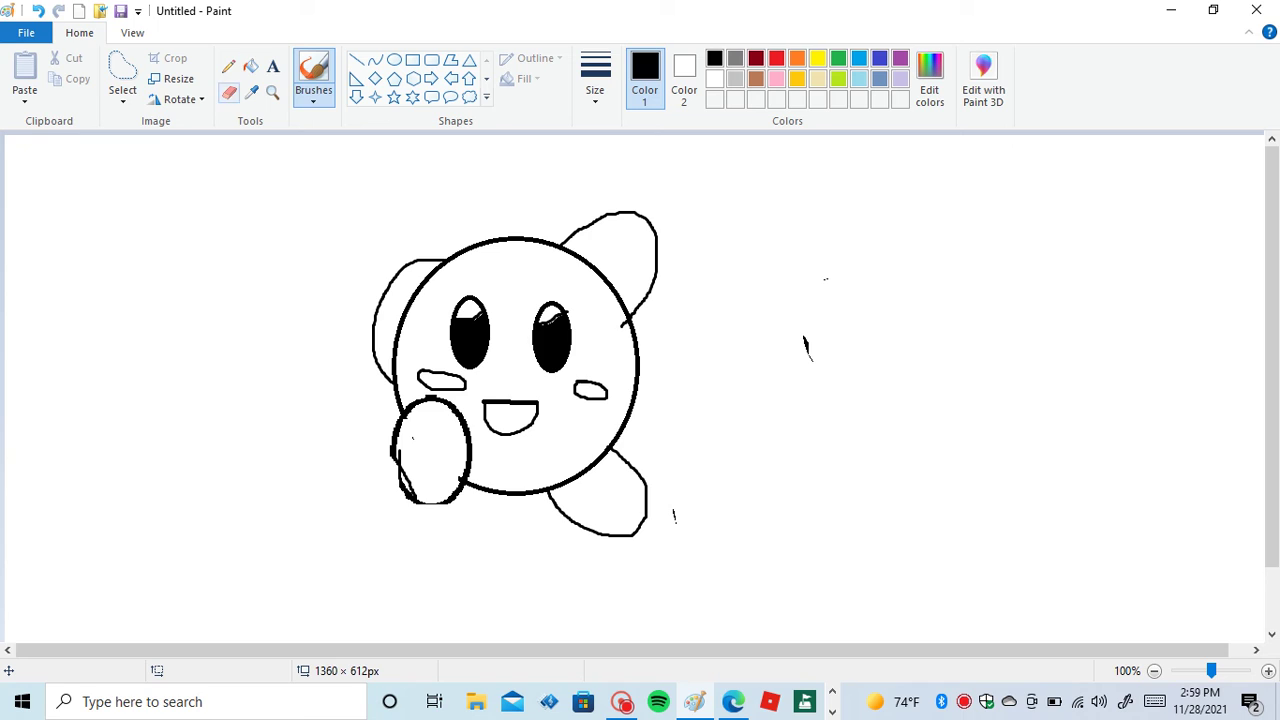
click(229, 92)
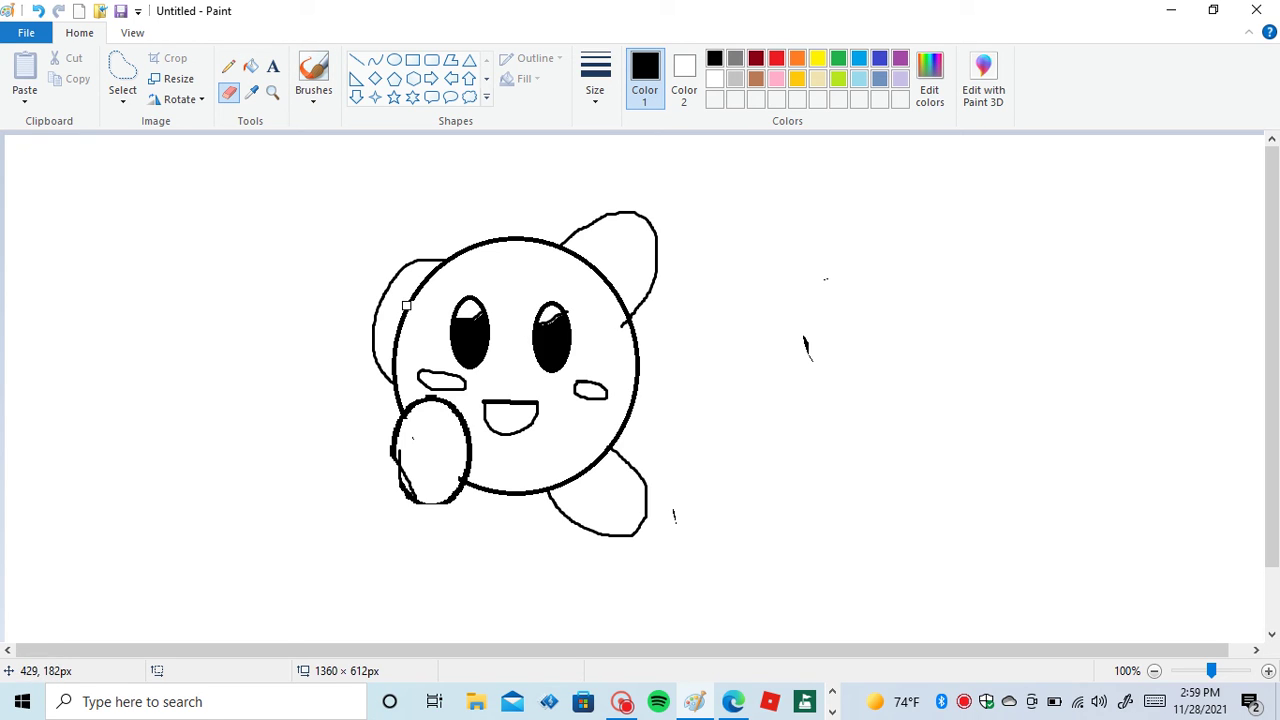
drag(412, 299, 397, 338)
mouse_move(600, 257)
mouse_down()
mouse_move(583, 297)
mouse_move(612, 287)
mouse_move(605, 276)
mouse_up()
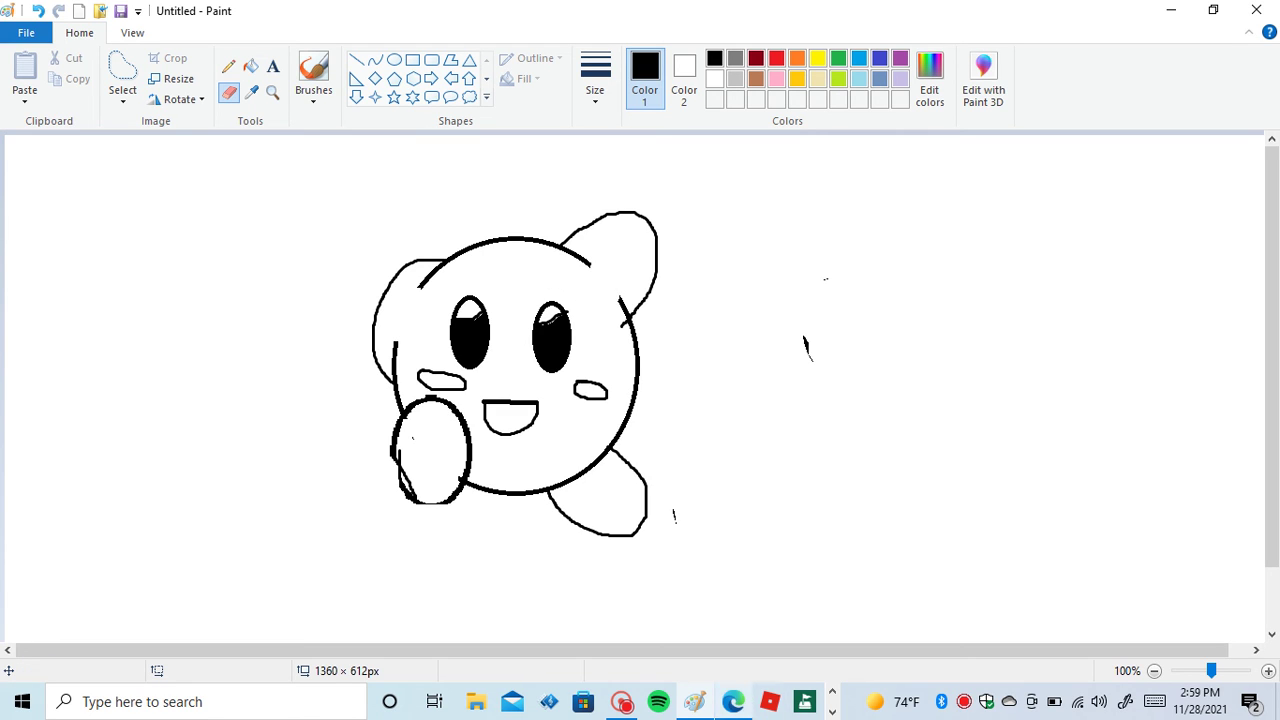
- Check the reference colouring in the browser, return to Paint and fill the body and both arms with light pink
click(733, 701)
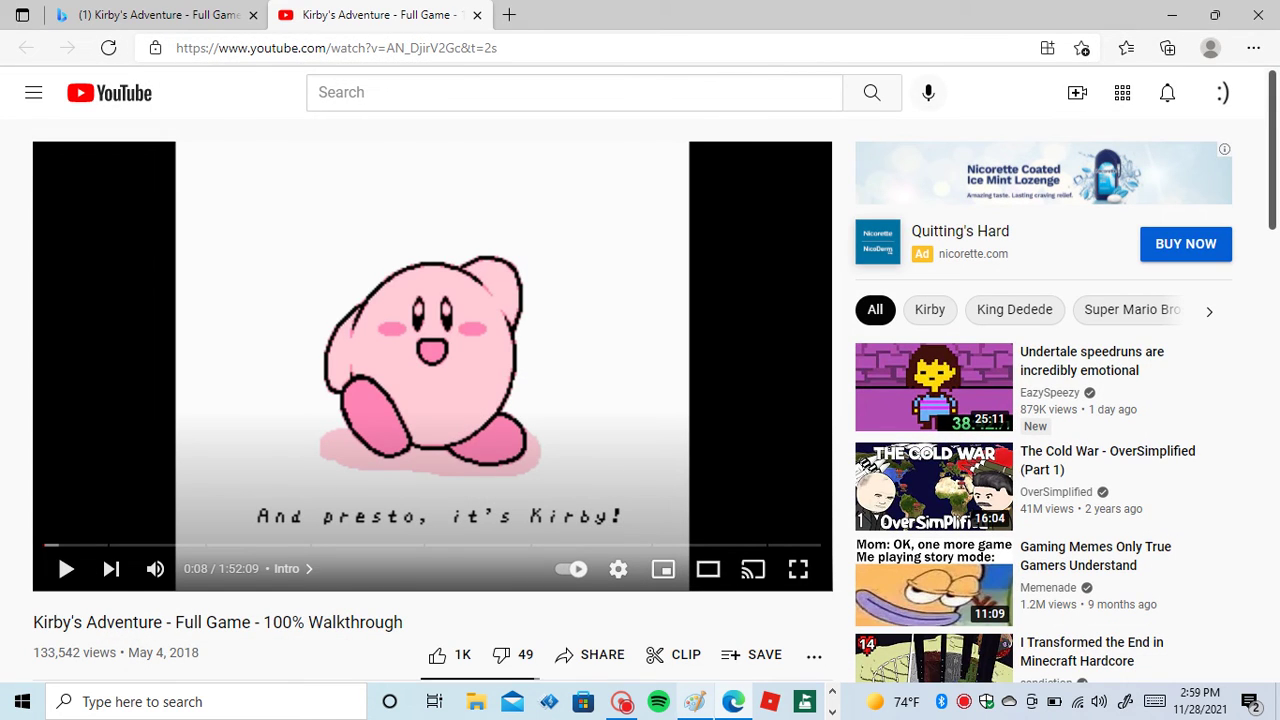
click(694, 701)
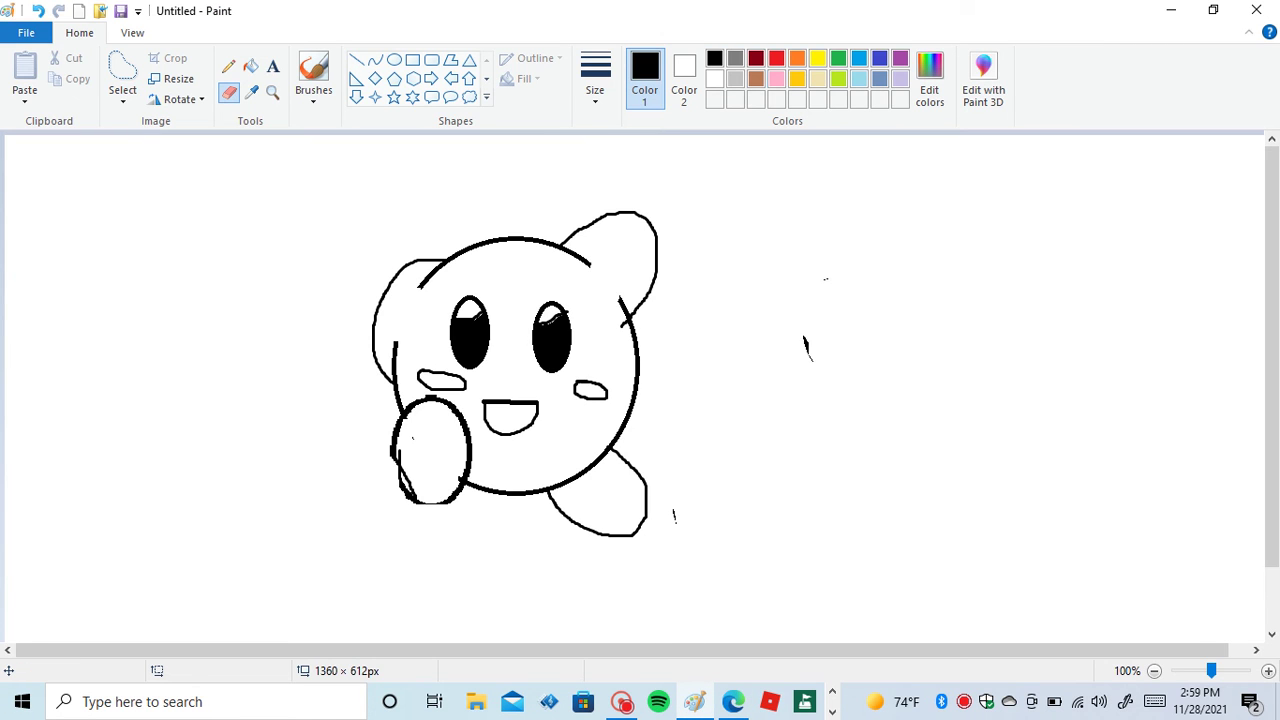
click(777, 79)
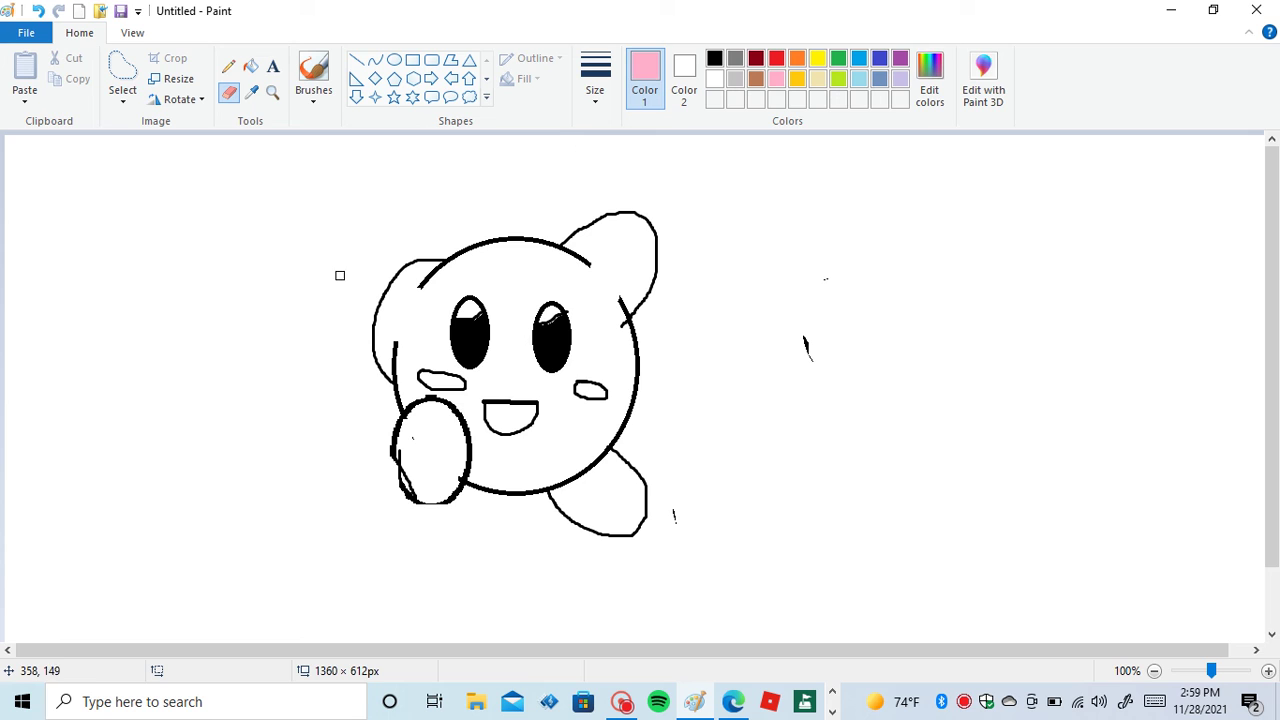
click(250, 65)
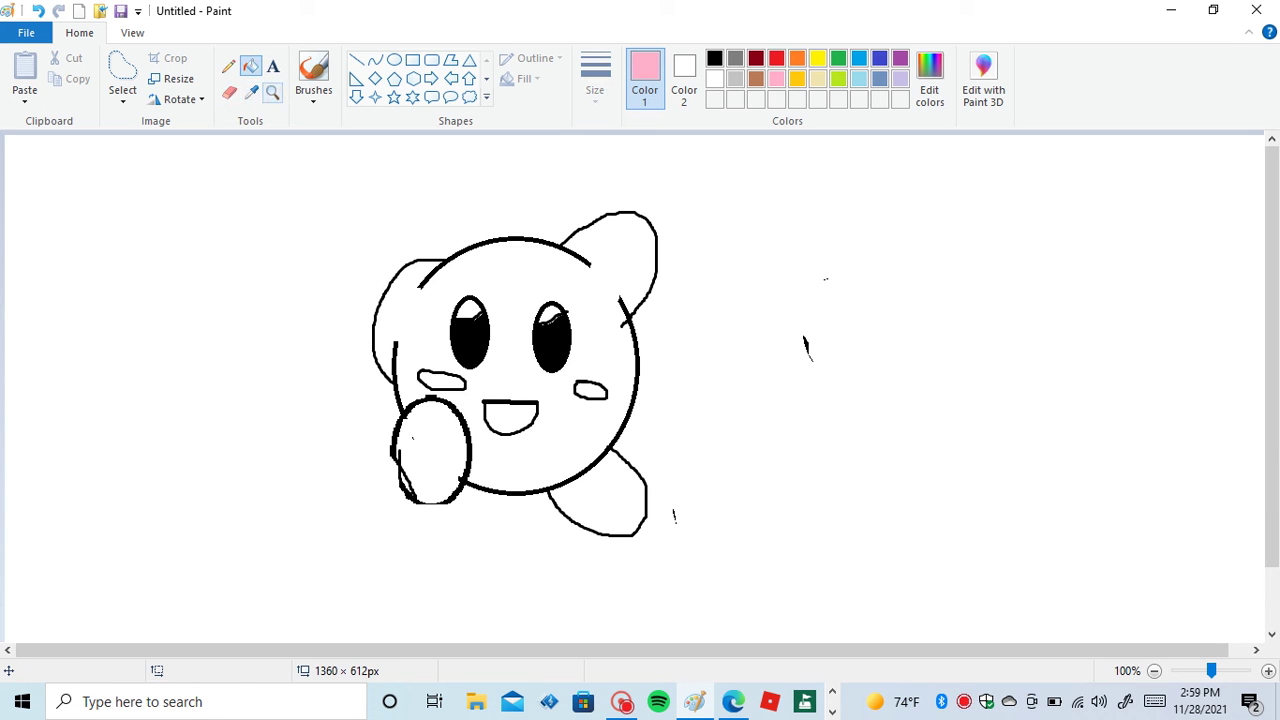
click(530, 297)
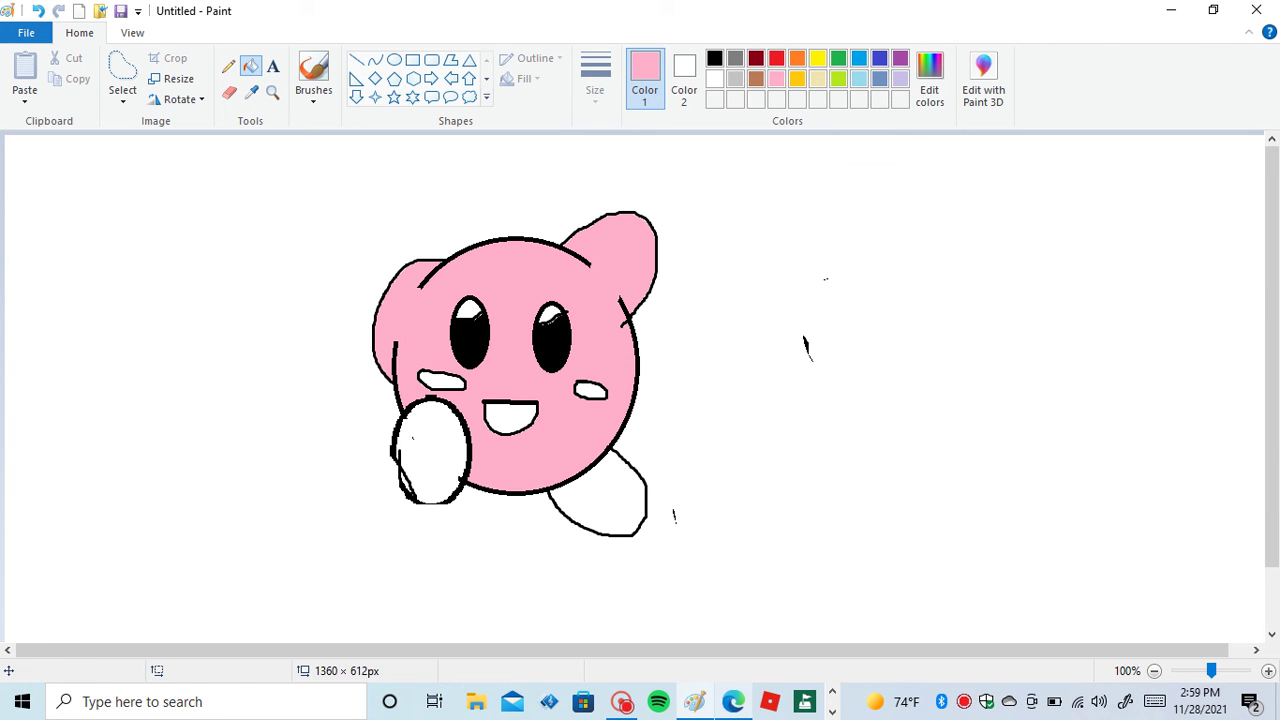
- Check the reference again in the browser and, in Paint, define a custom dusky pink with red 190, green 112, blue 149 as Color 1
click(733, 701)
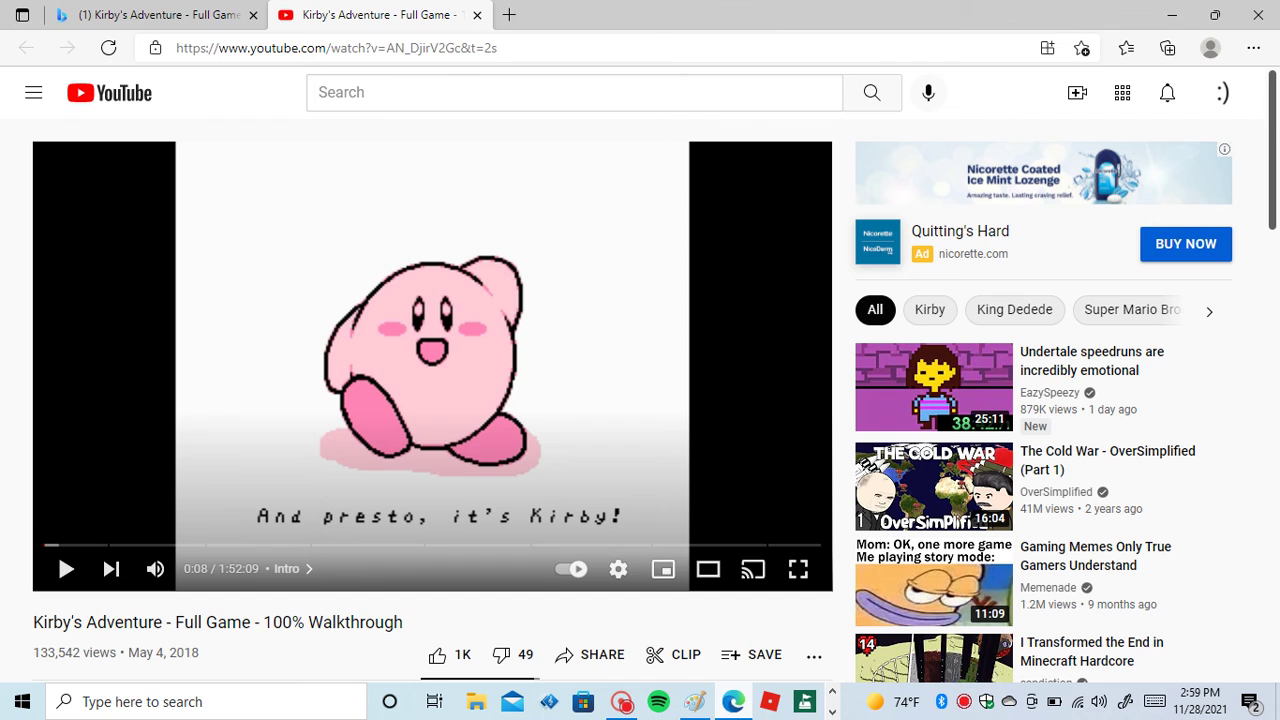
mouse_move(694, 701)
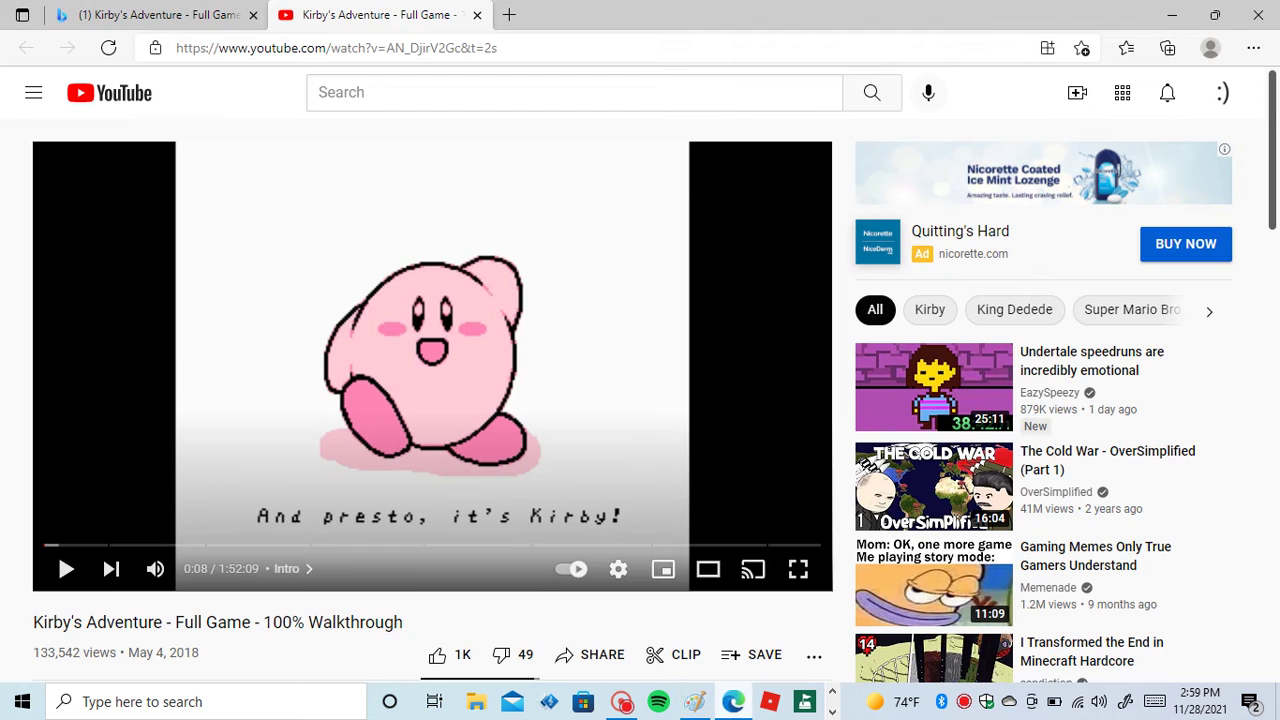
click(694, 701)
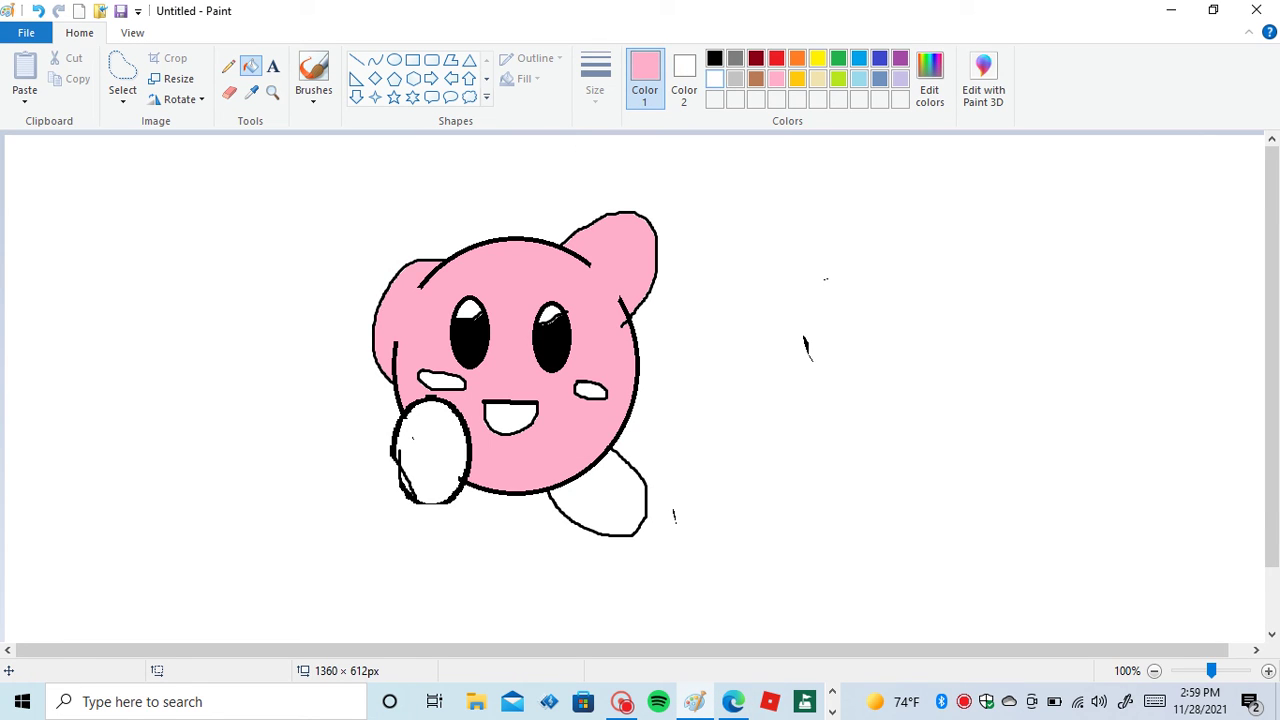
click(929, 78)
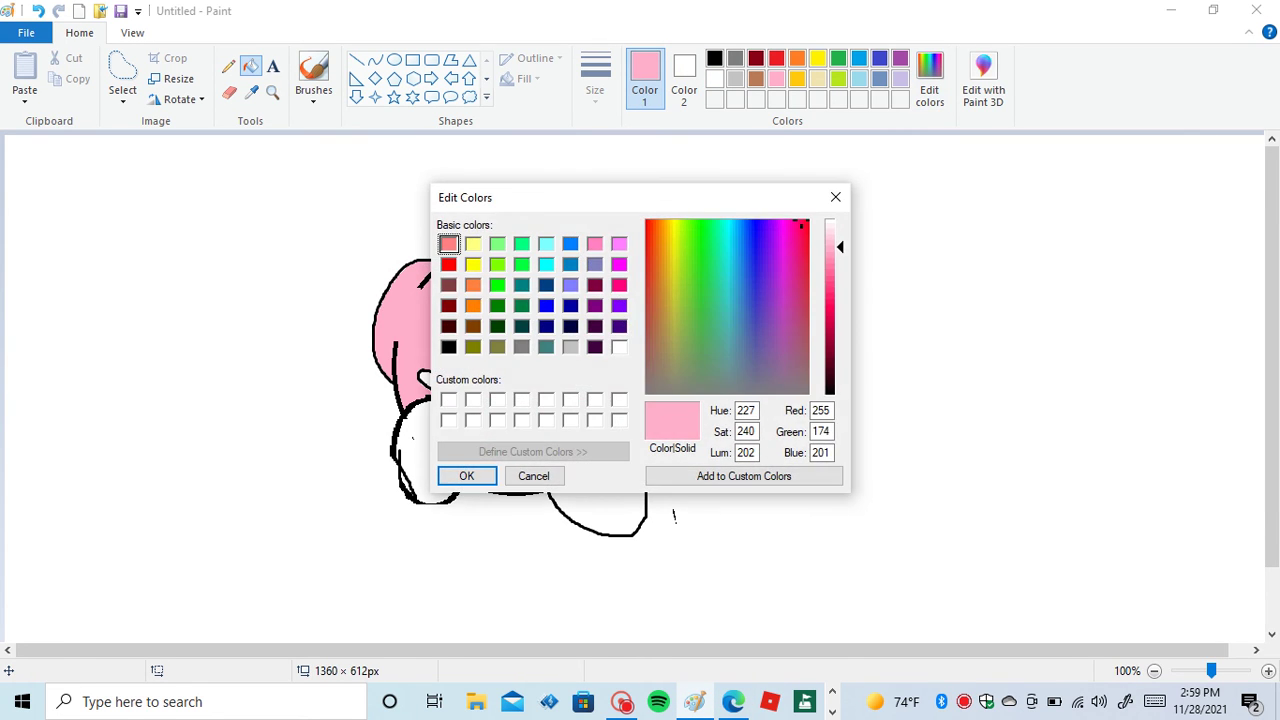
click(449, 399)
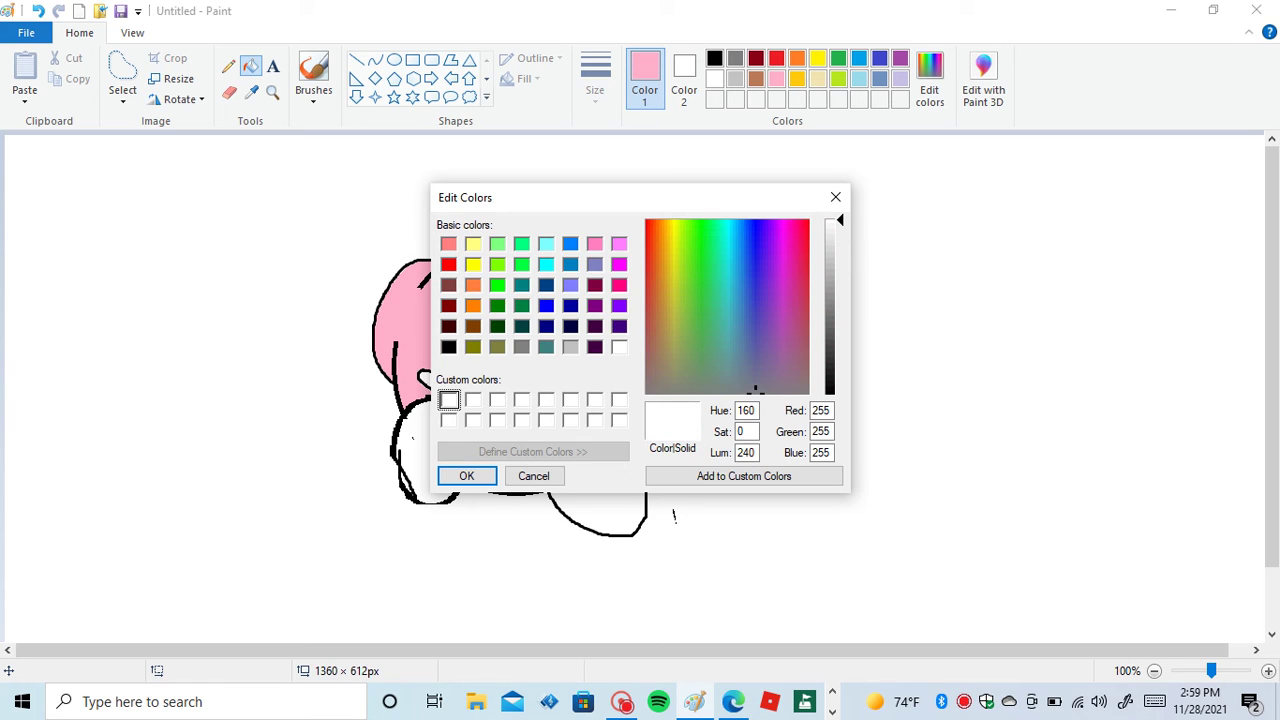
drag(754, 390, 782, 342)
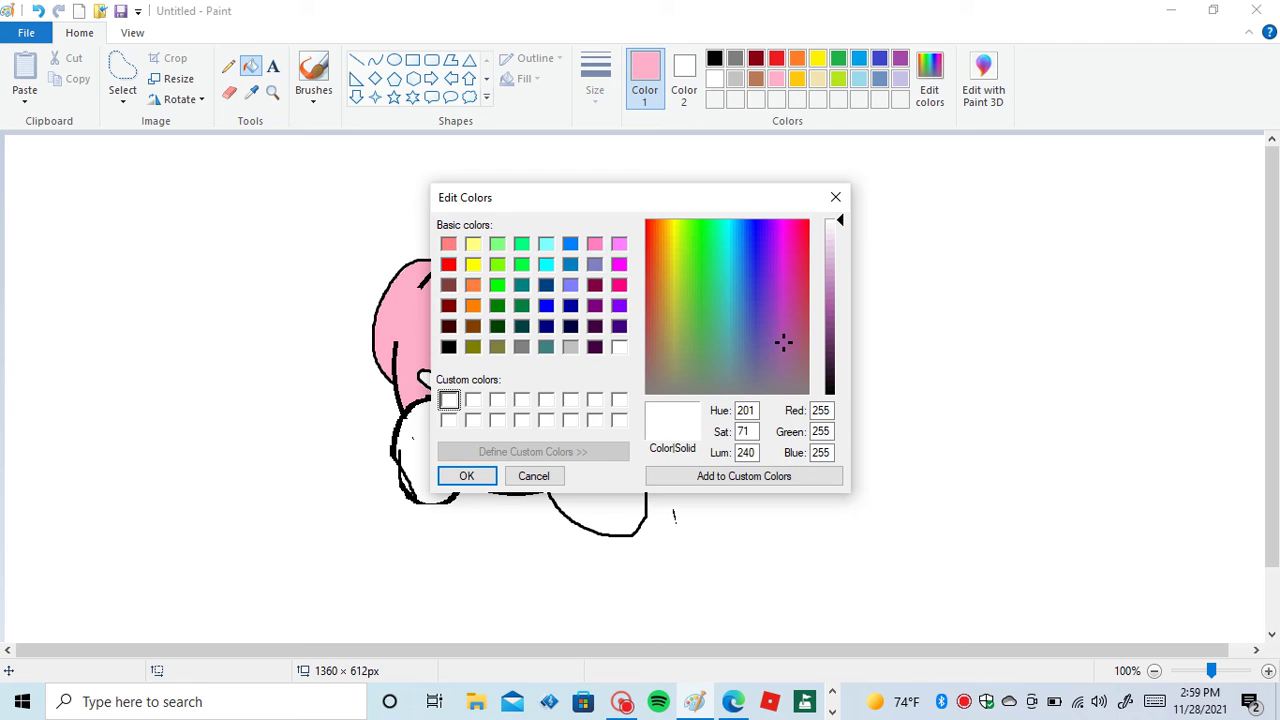
drag(830, 222, 830, 310)
drag(785, 254, 831, 291)
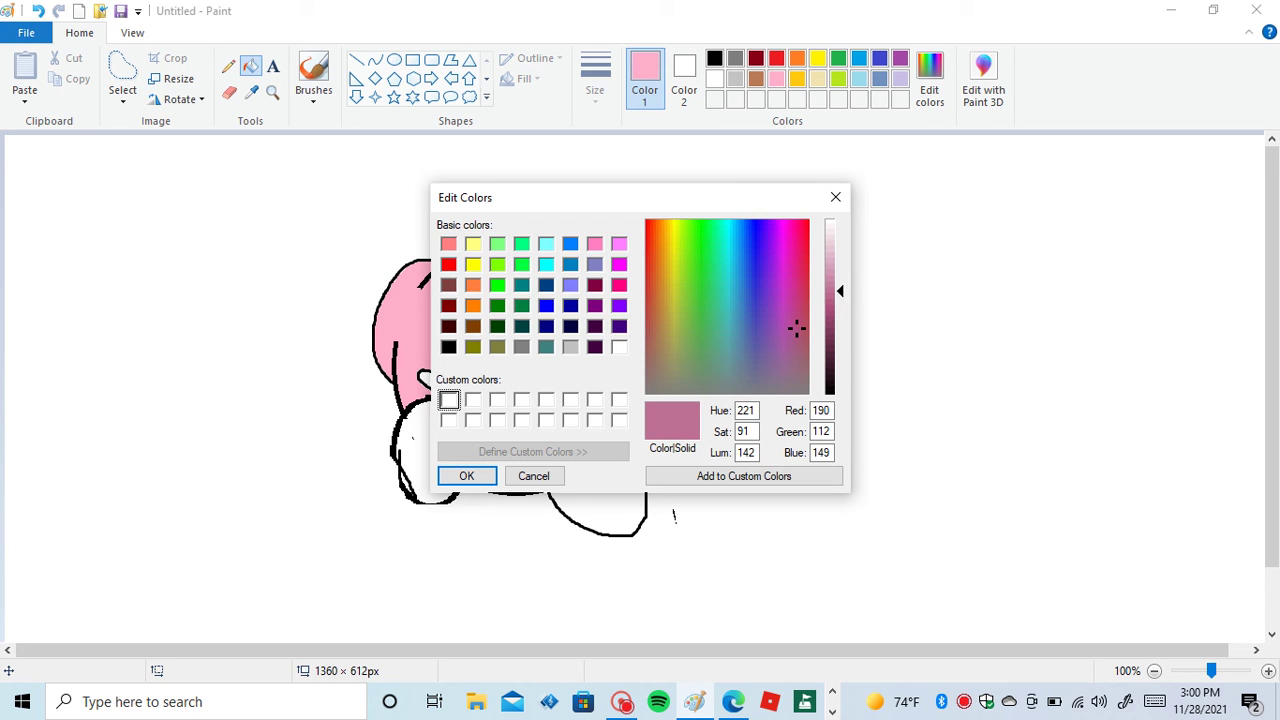
click(743, 476)
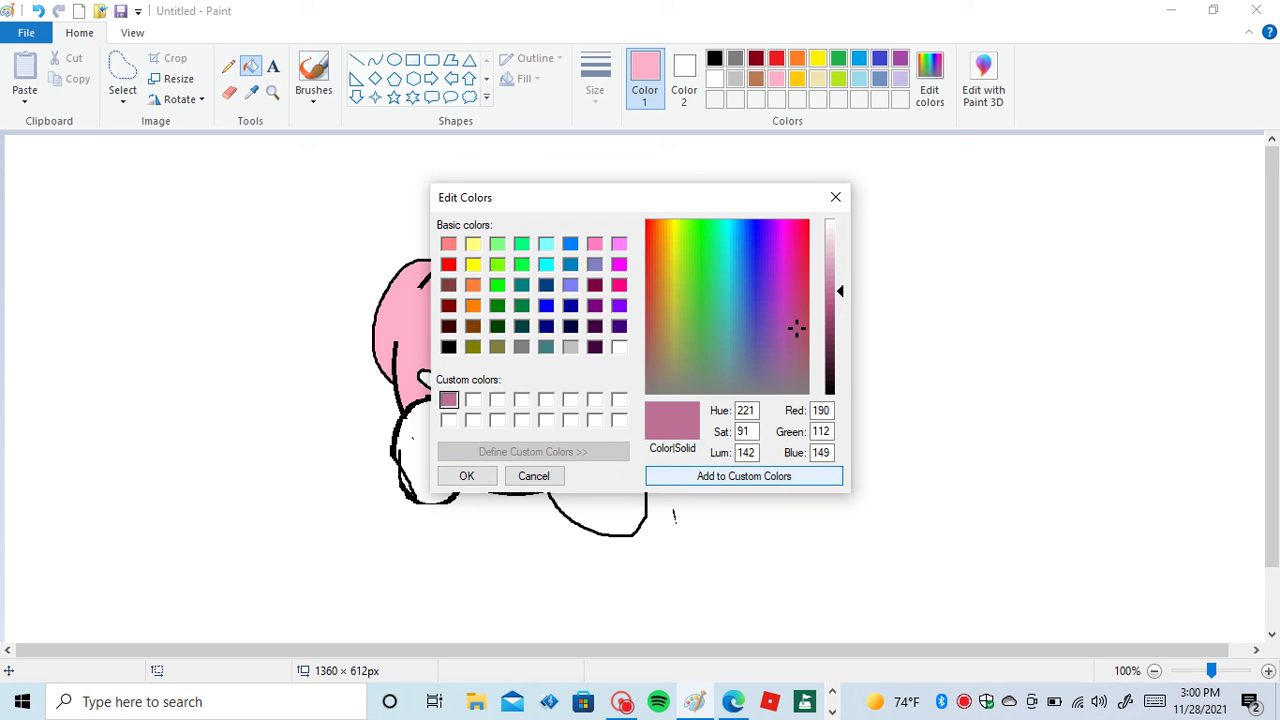
click(466, 476)
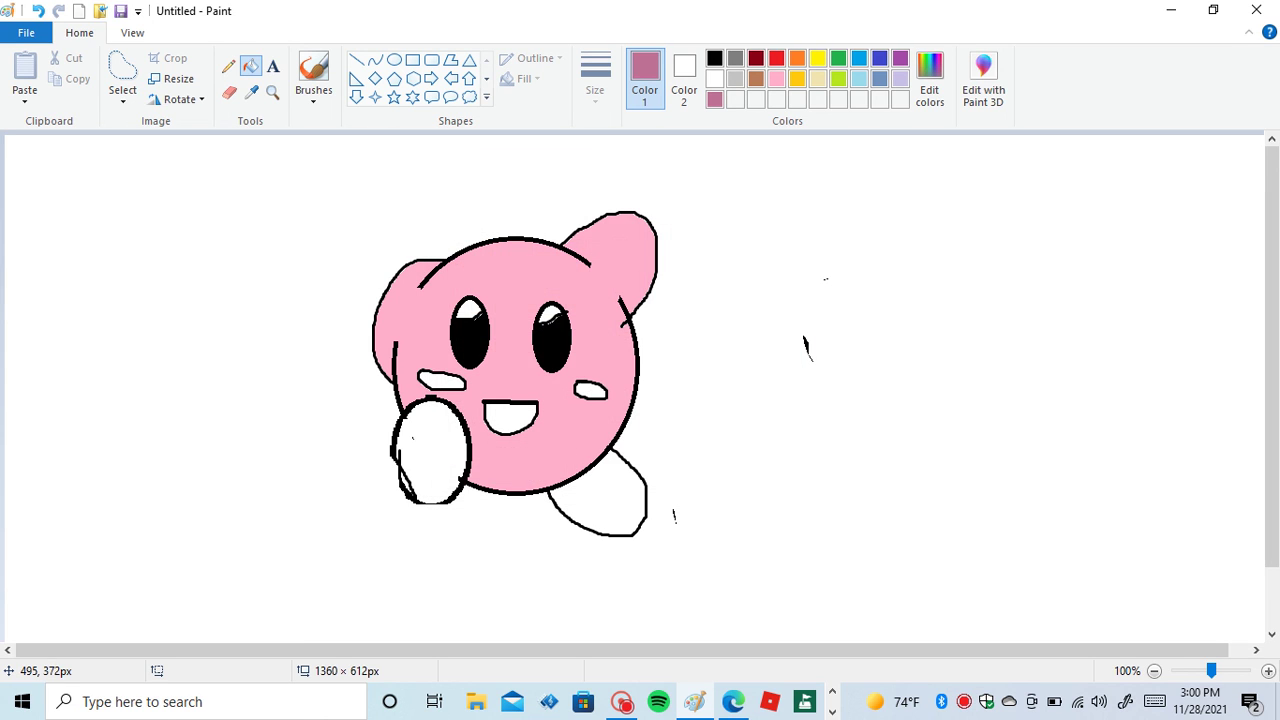
- Fill both cheeks with the custom dusky pink and the mouth with black
click(453, 491)
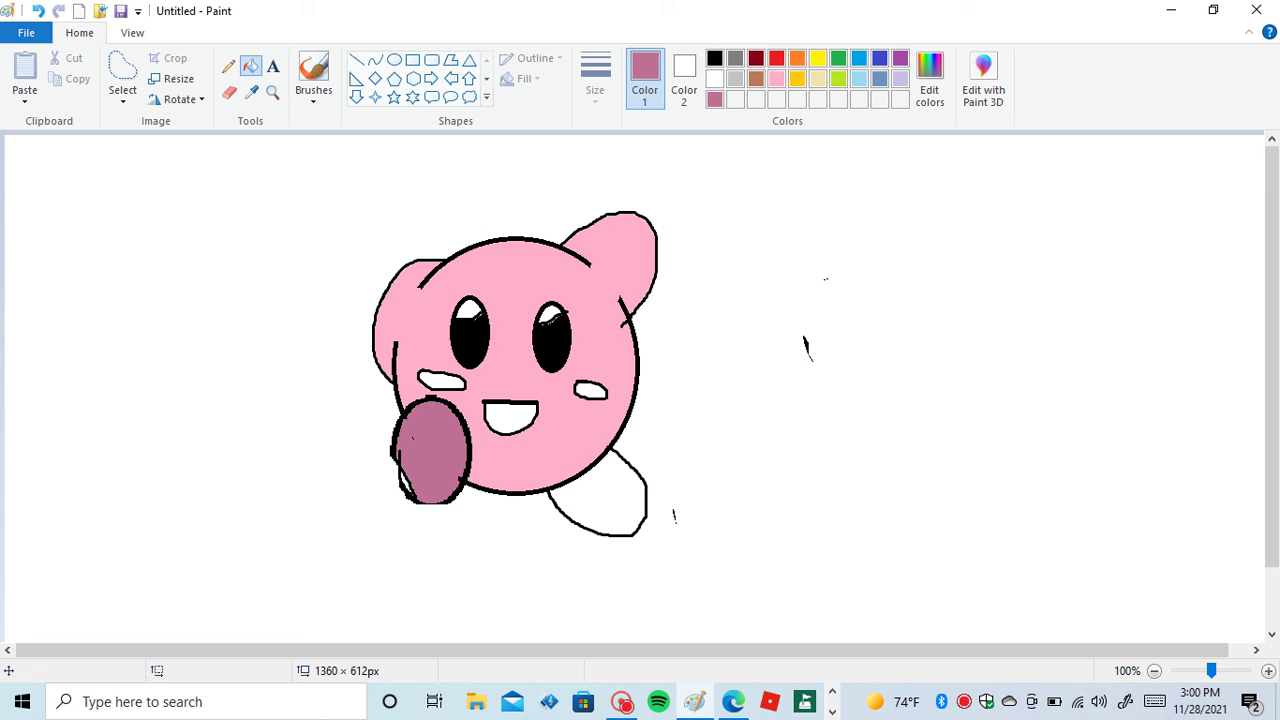
key(ctrl+z)
click(428, 381)
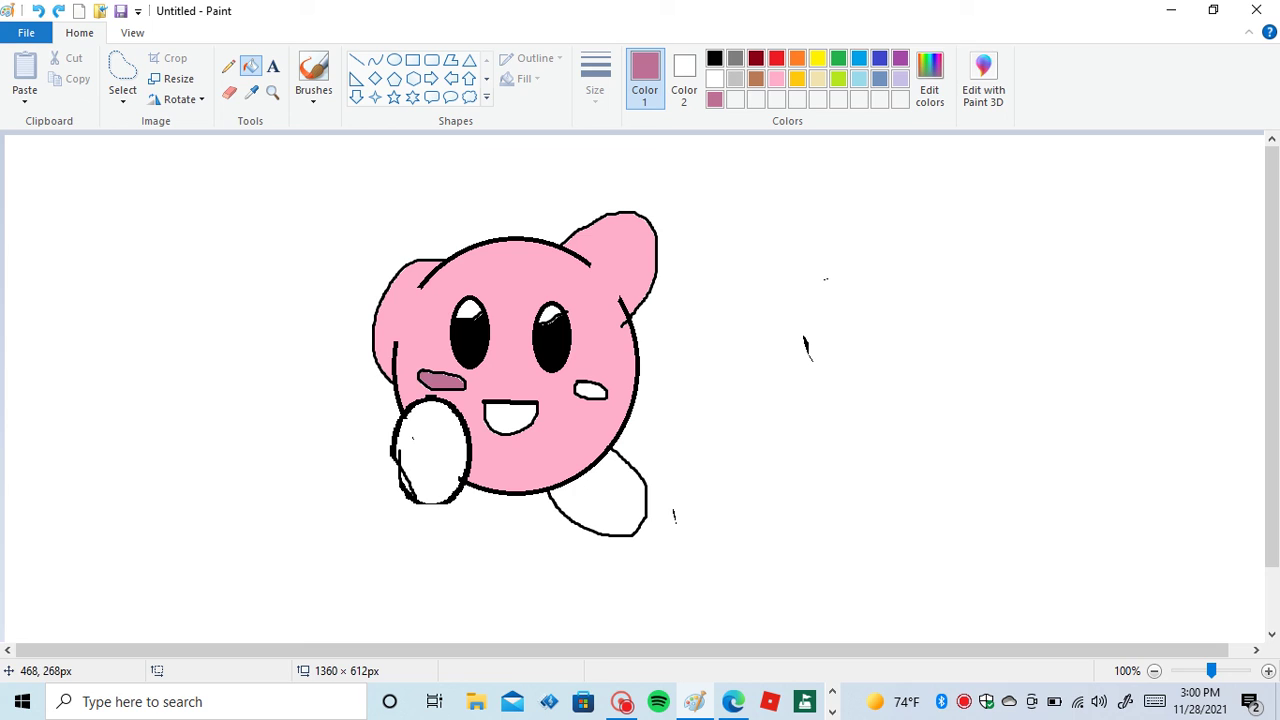
click(590, 390)
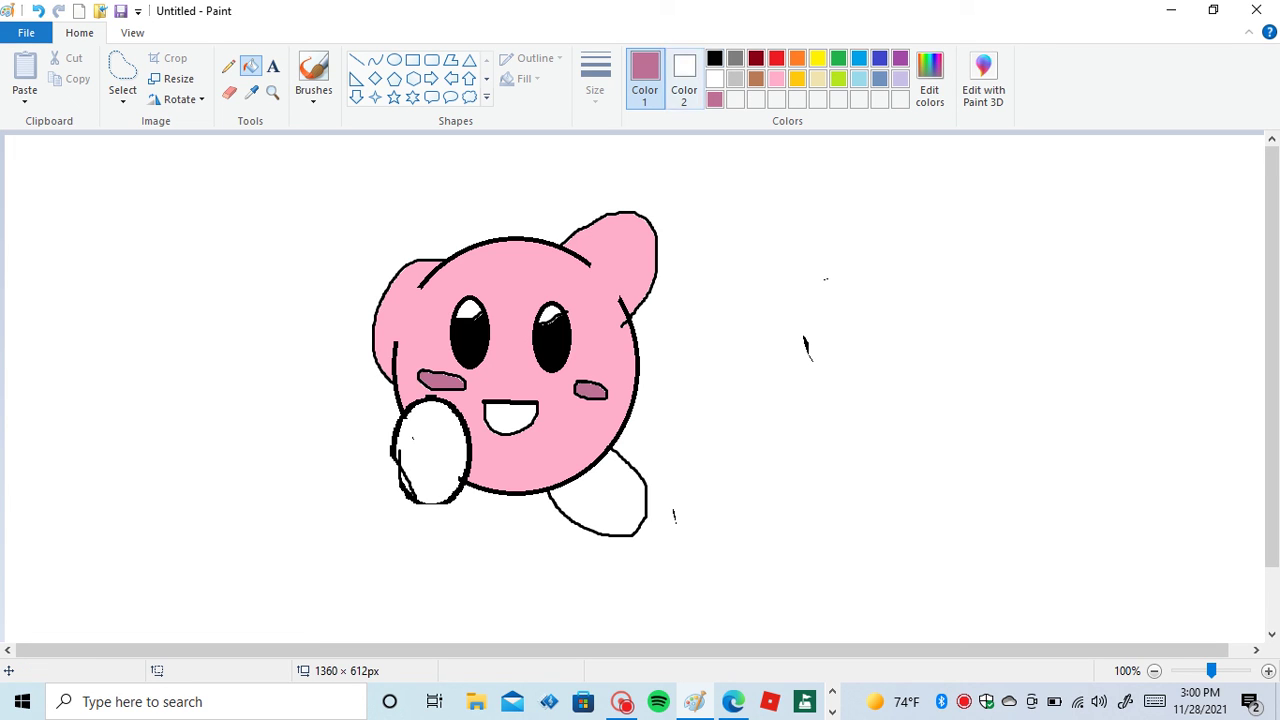
click(714, 58)
click(510, 418)
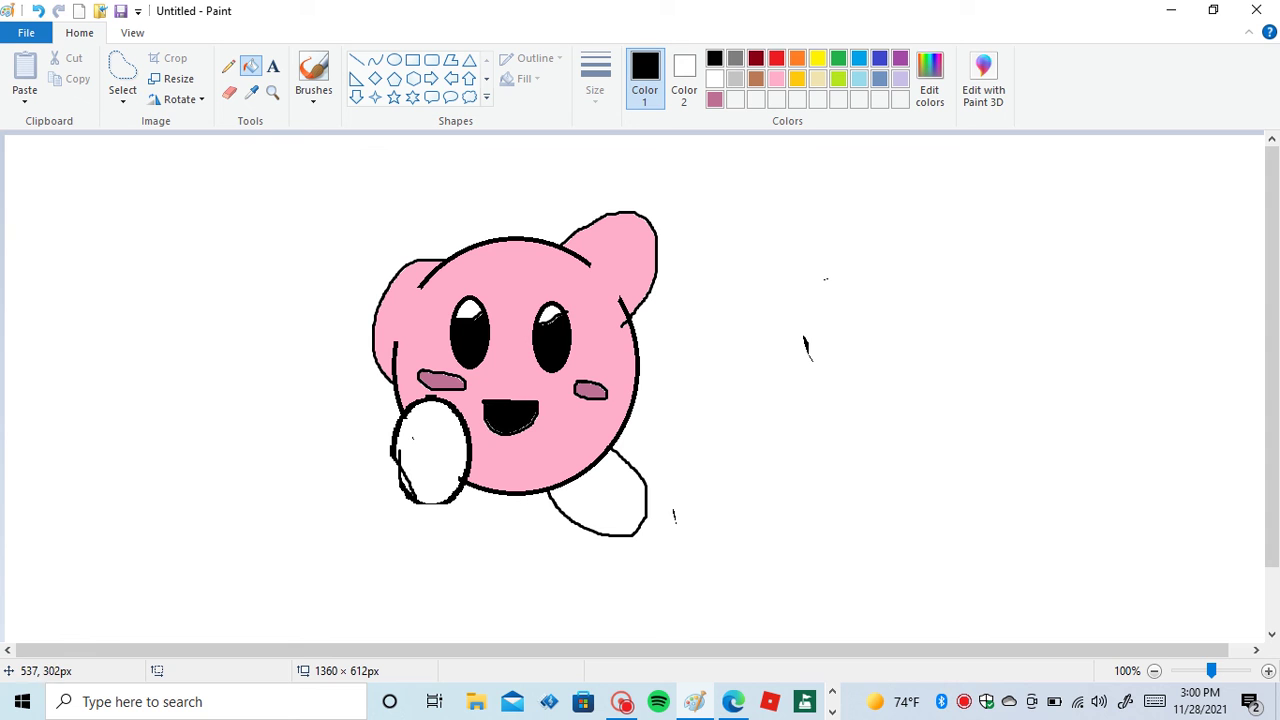
- Add the hot pink basic color as a second custom colour and fill both feet with it
click(733, 701)
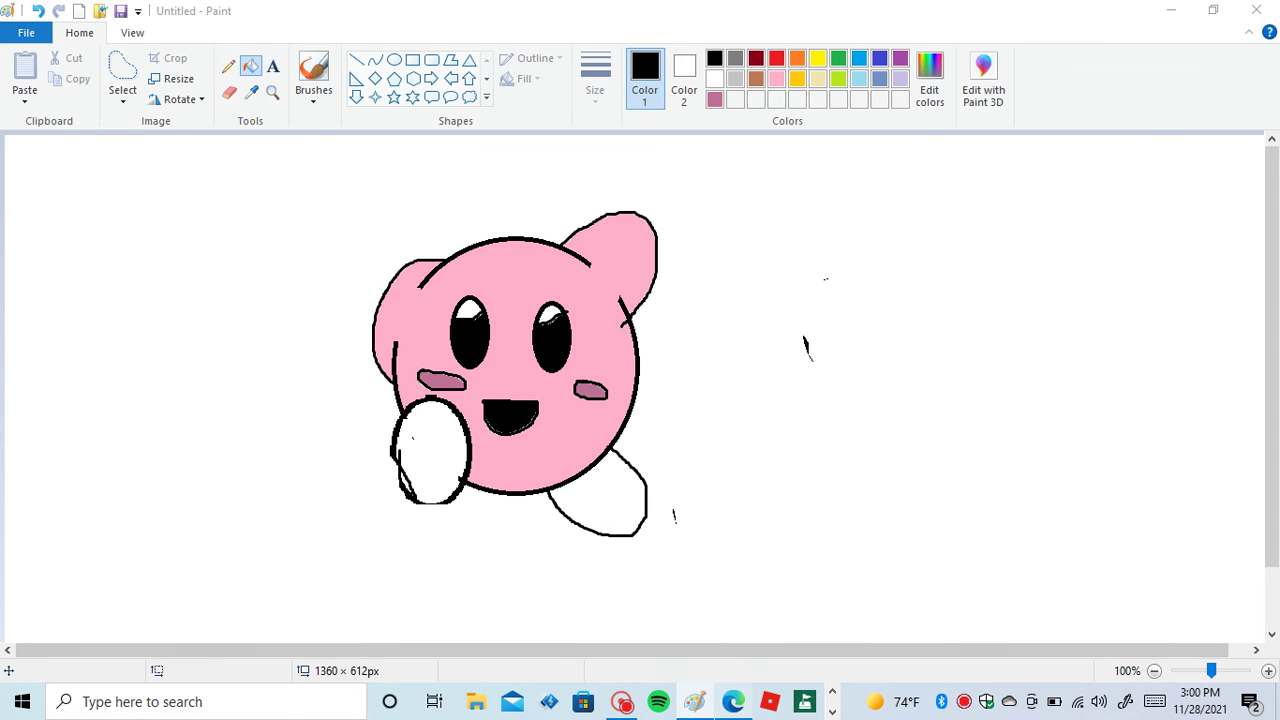
click(695, 701)
click(929, 80)
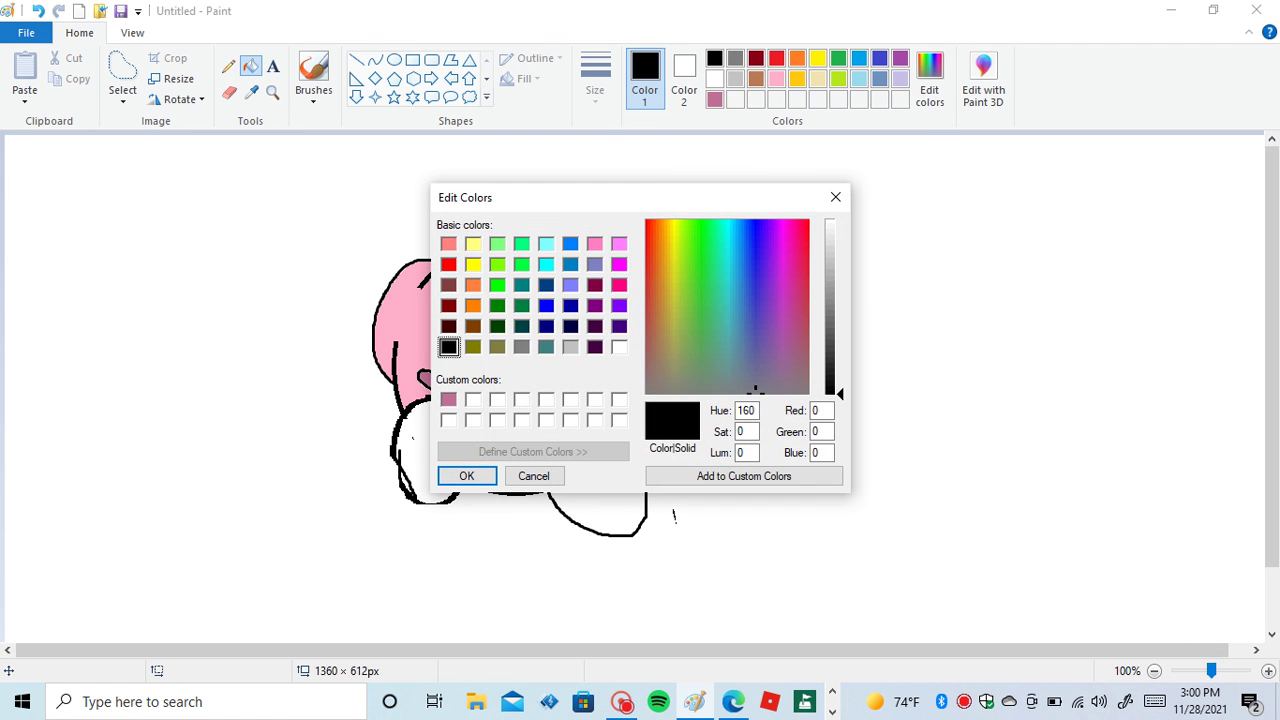
click(473, 400)
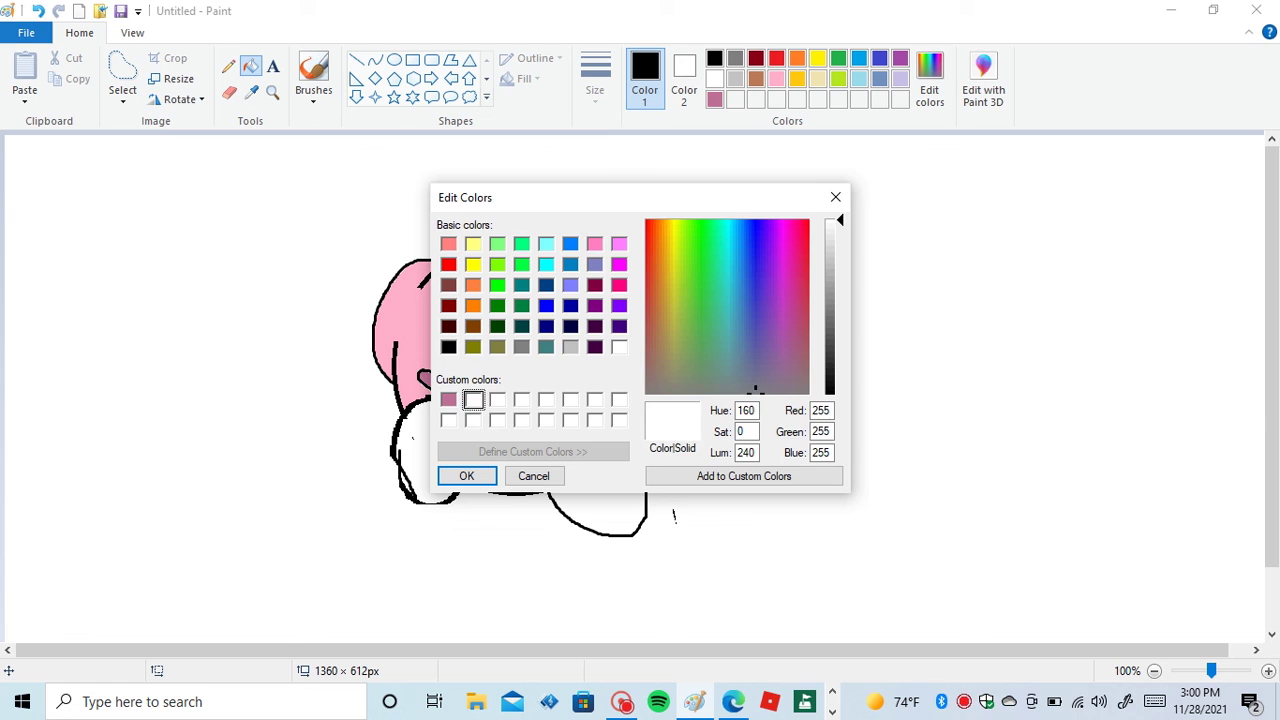
click(619, 285)
click(466, 476)
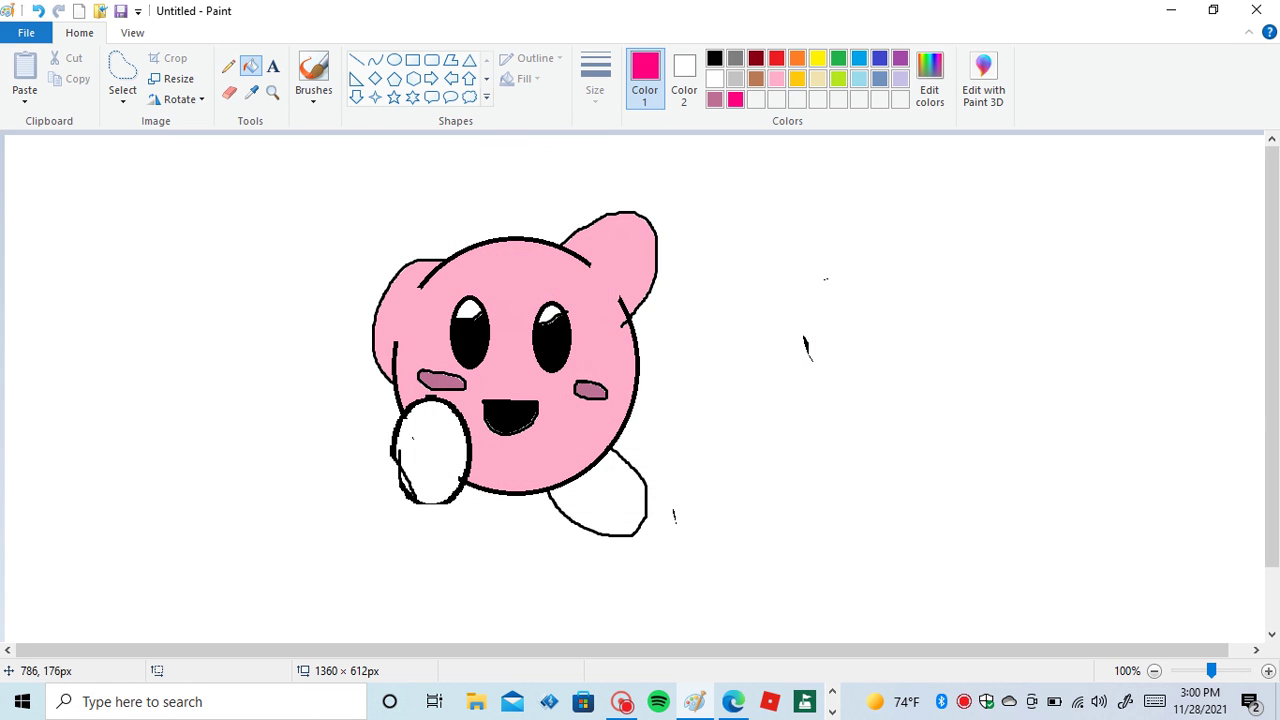
click(598, 495)
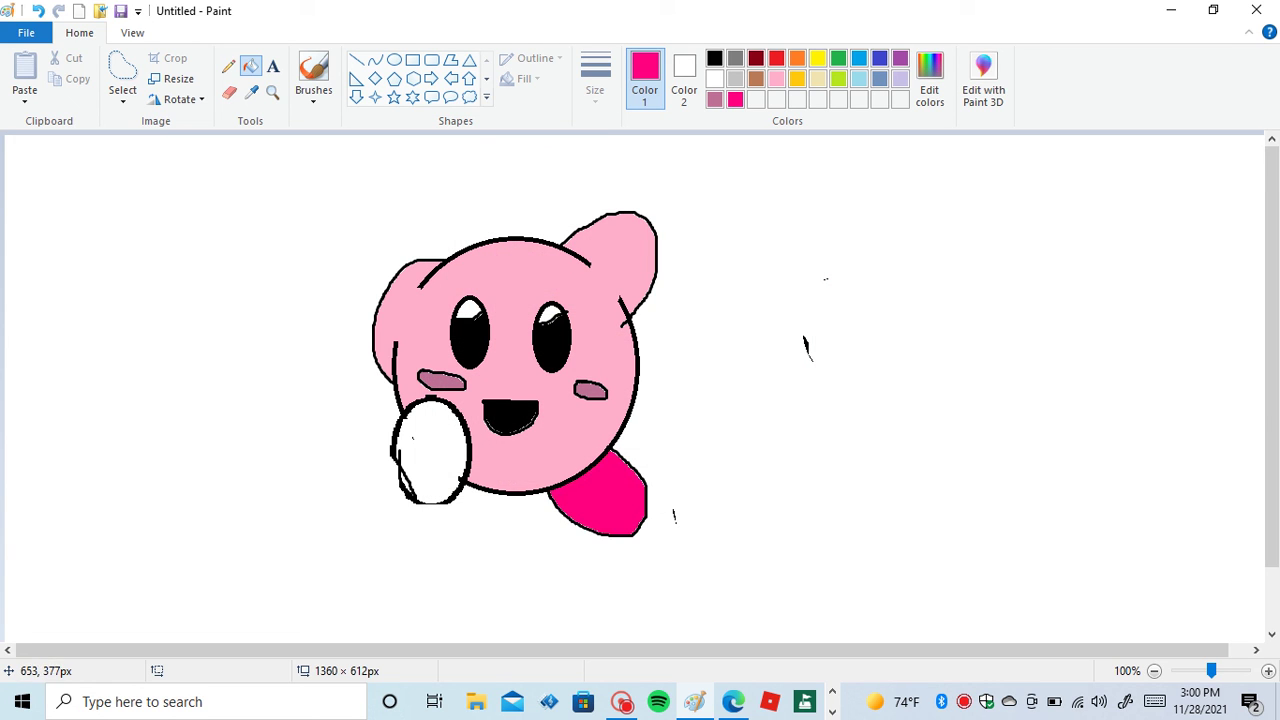
click(450, 438)
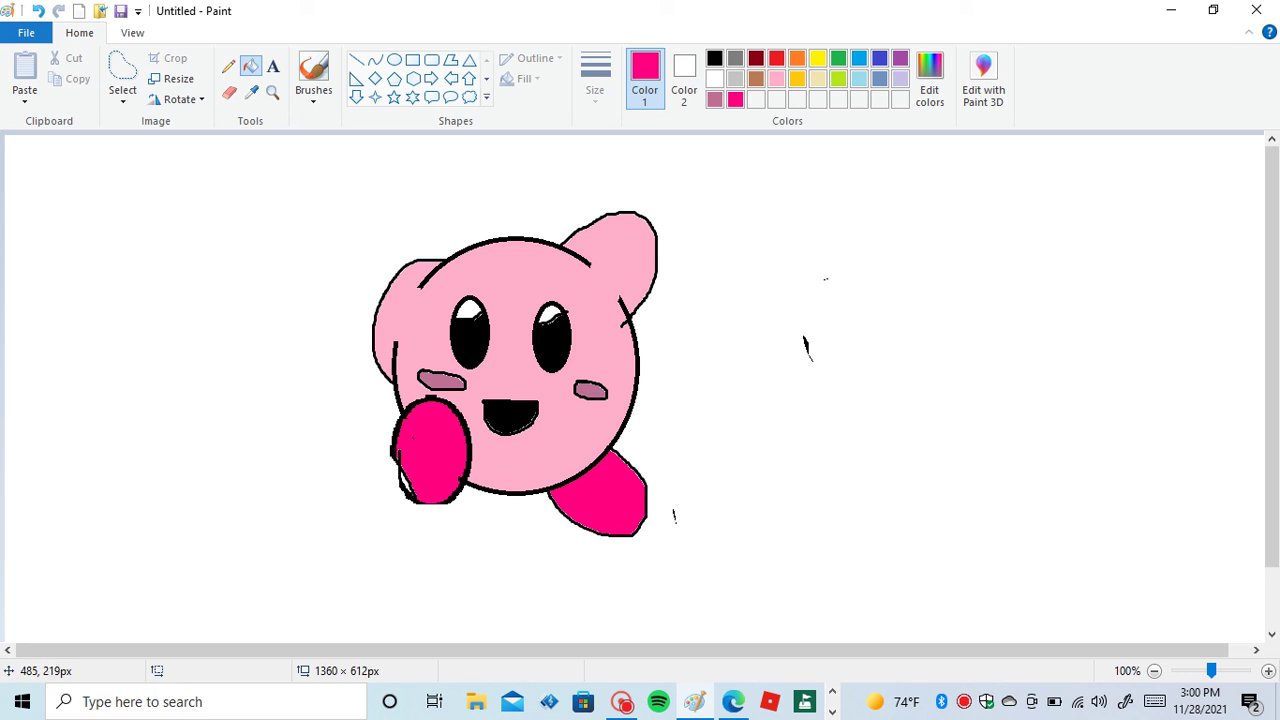